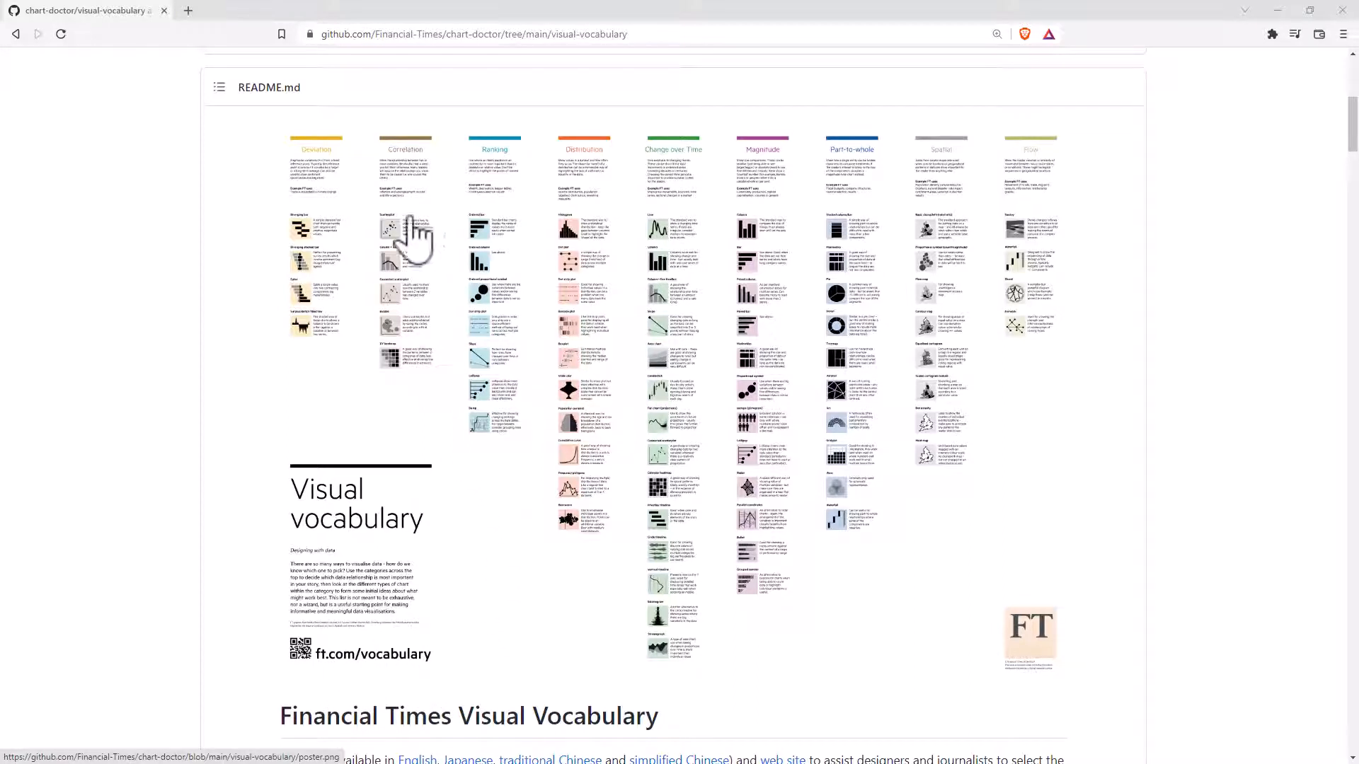
scroll(706, 318, "down", 1)
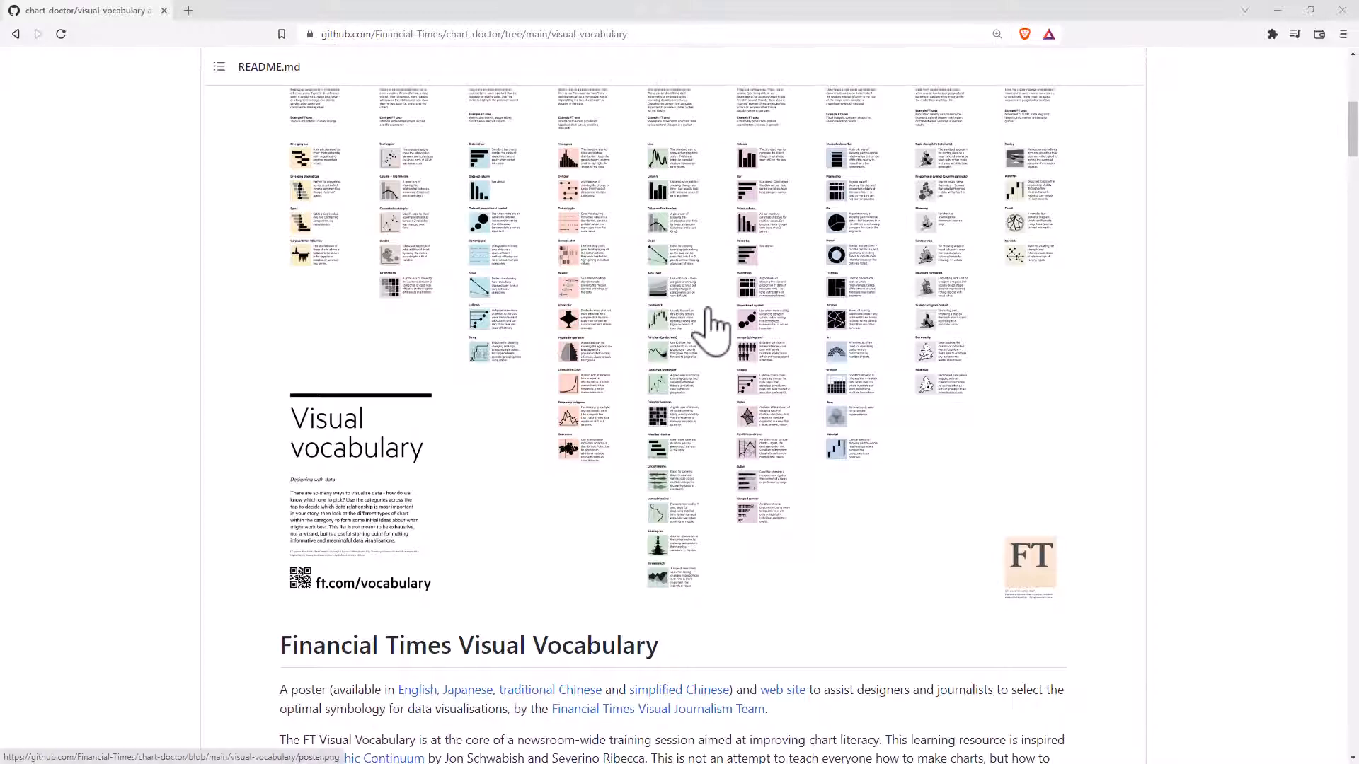
scroll(706, 339, "up", 5)
scroll(680, 319, "up", 5)
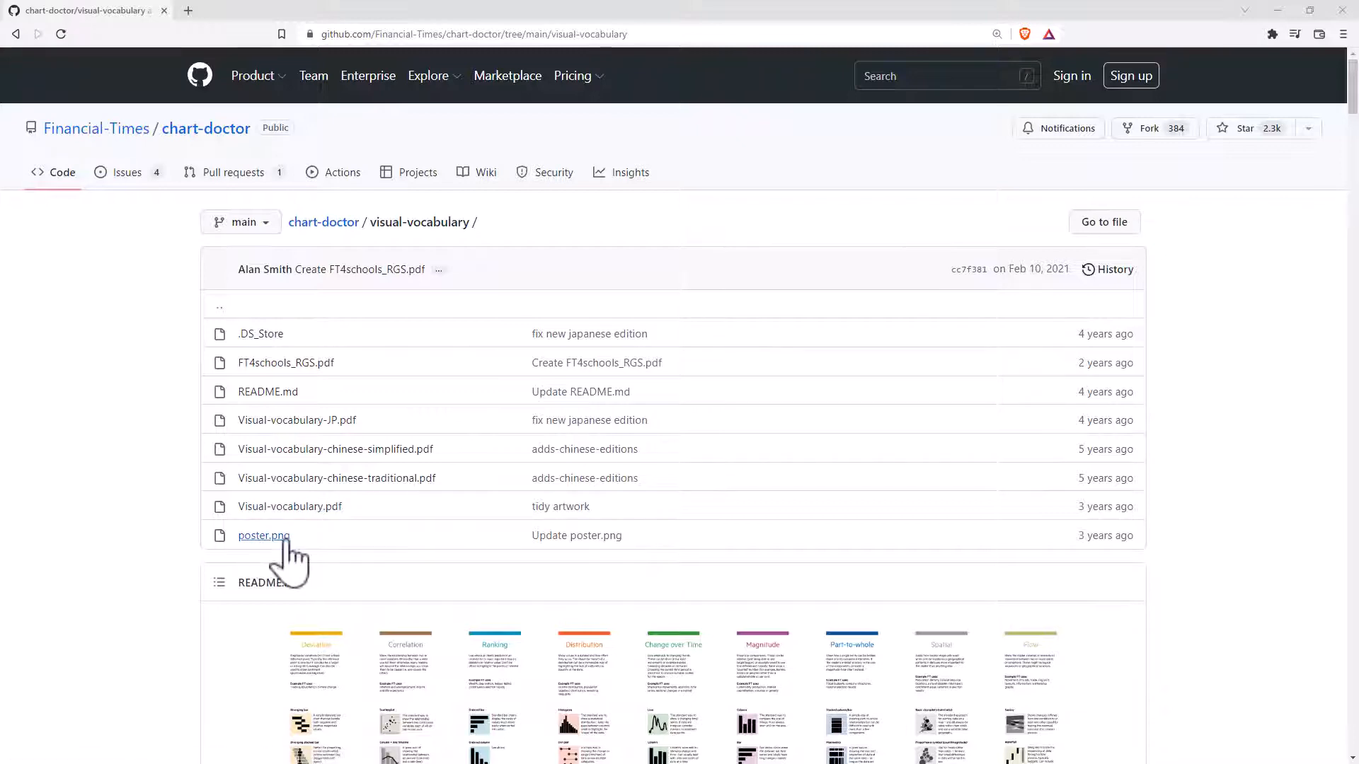
scroll(421, 576, "down", 5)
scroll(418, 531, "down", 5)
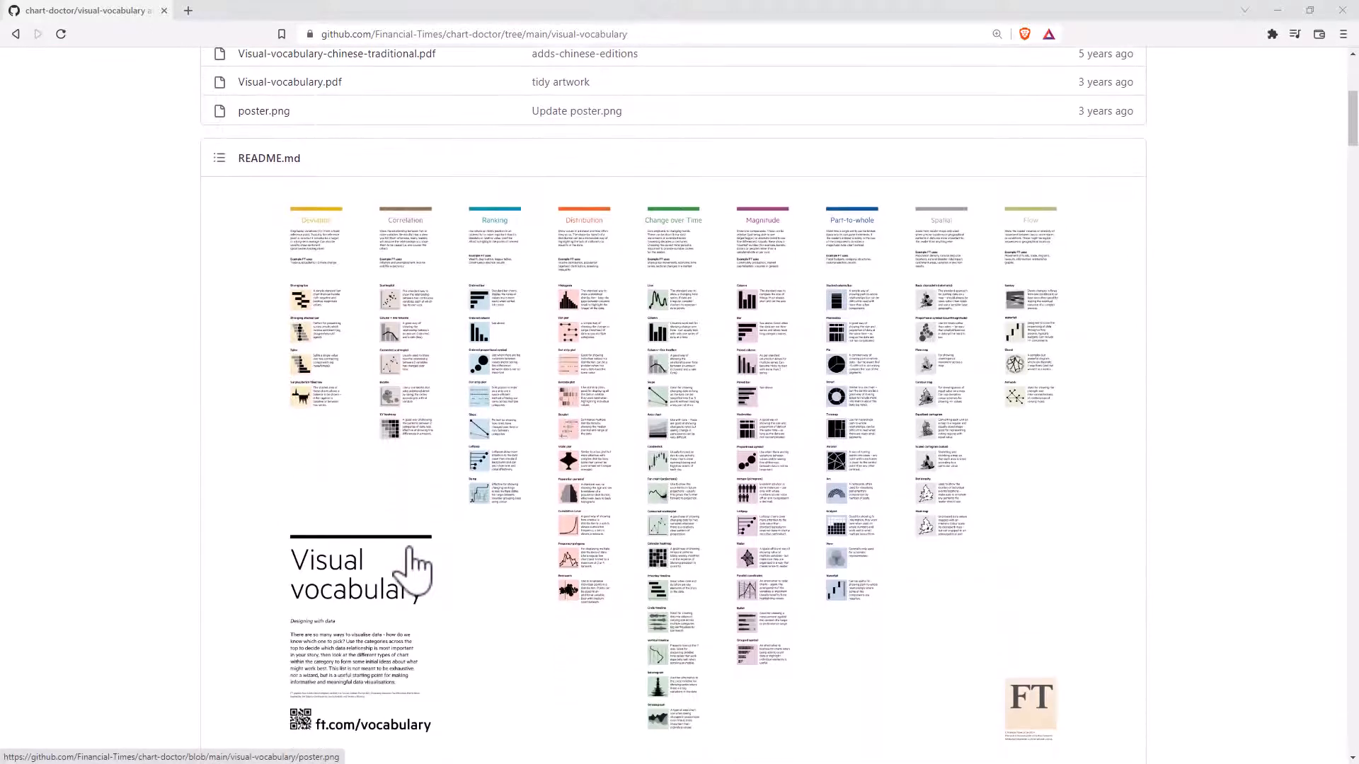
scroll(417, 510, "down", 2)
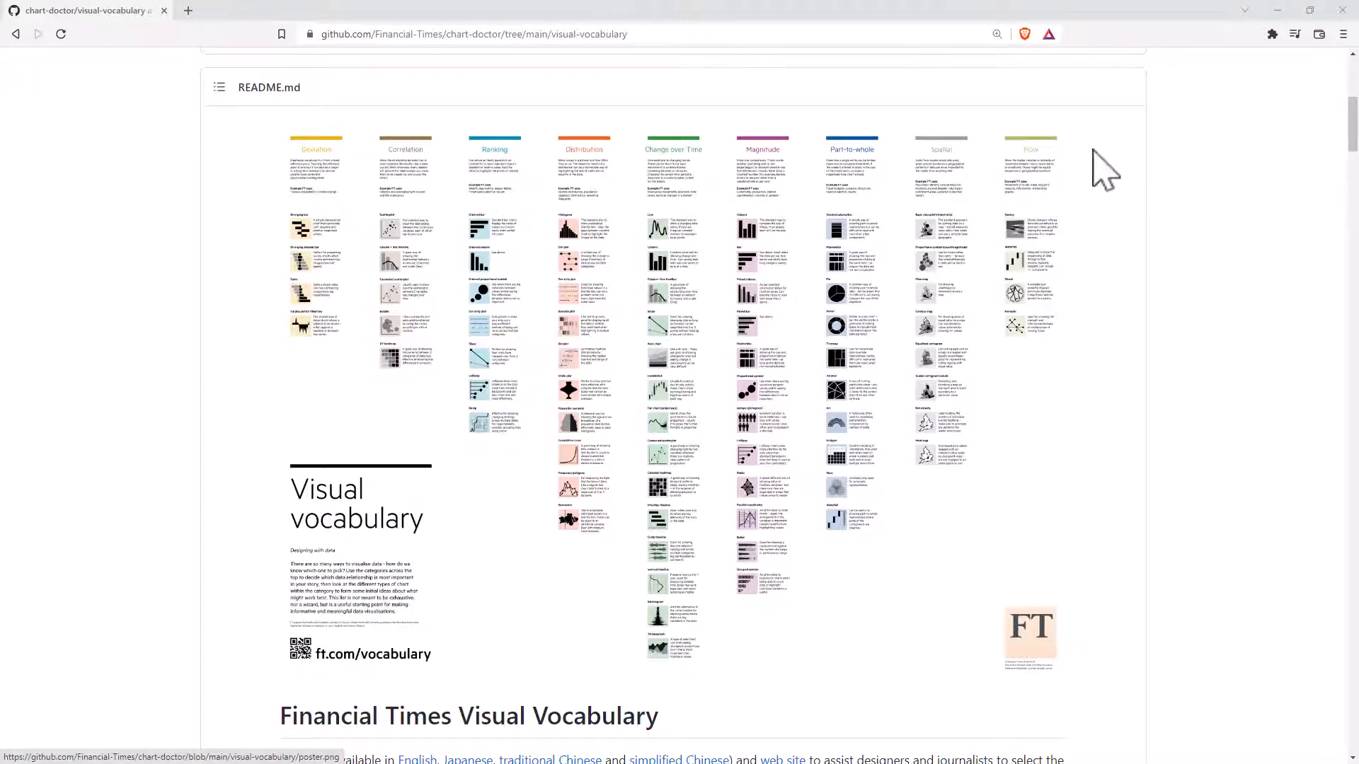
scroll(1072, 392, "down", 2)
scroll(1073, 394, "down", 2)
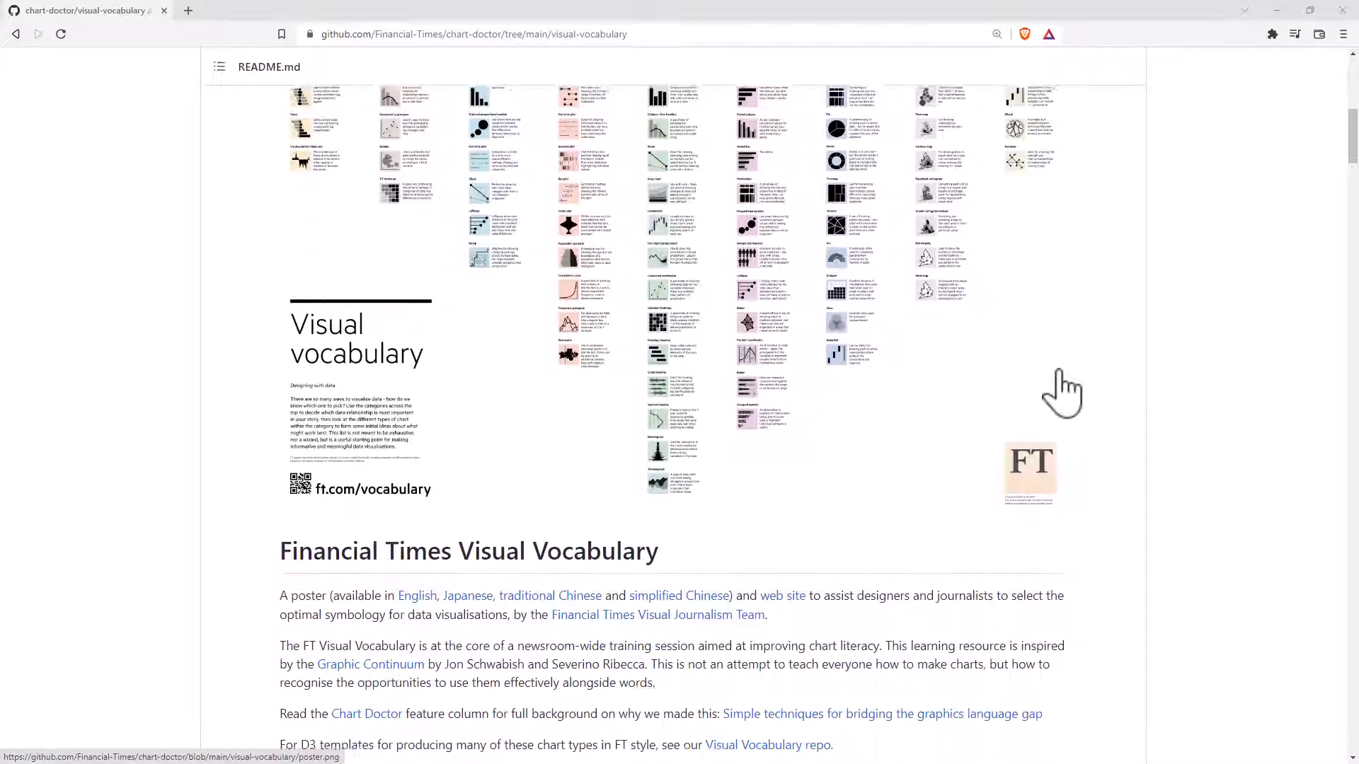
scroll(1073, 393, "down", 2)
scroll(1073, 393, "down", 1)
scroll(1067, 393, "down", 2)
scroll(1057, 377, "down", 2)
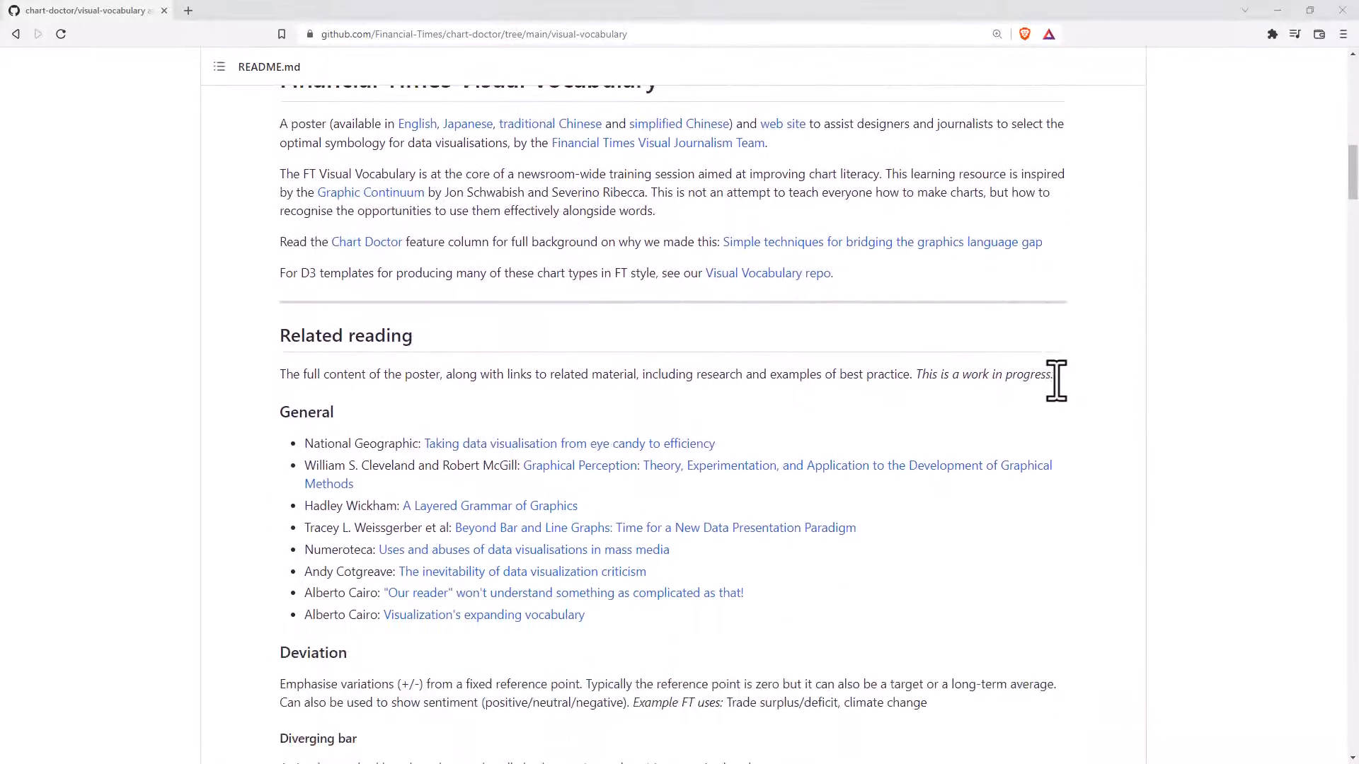
scroll(669, 266, "up", 1)
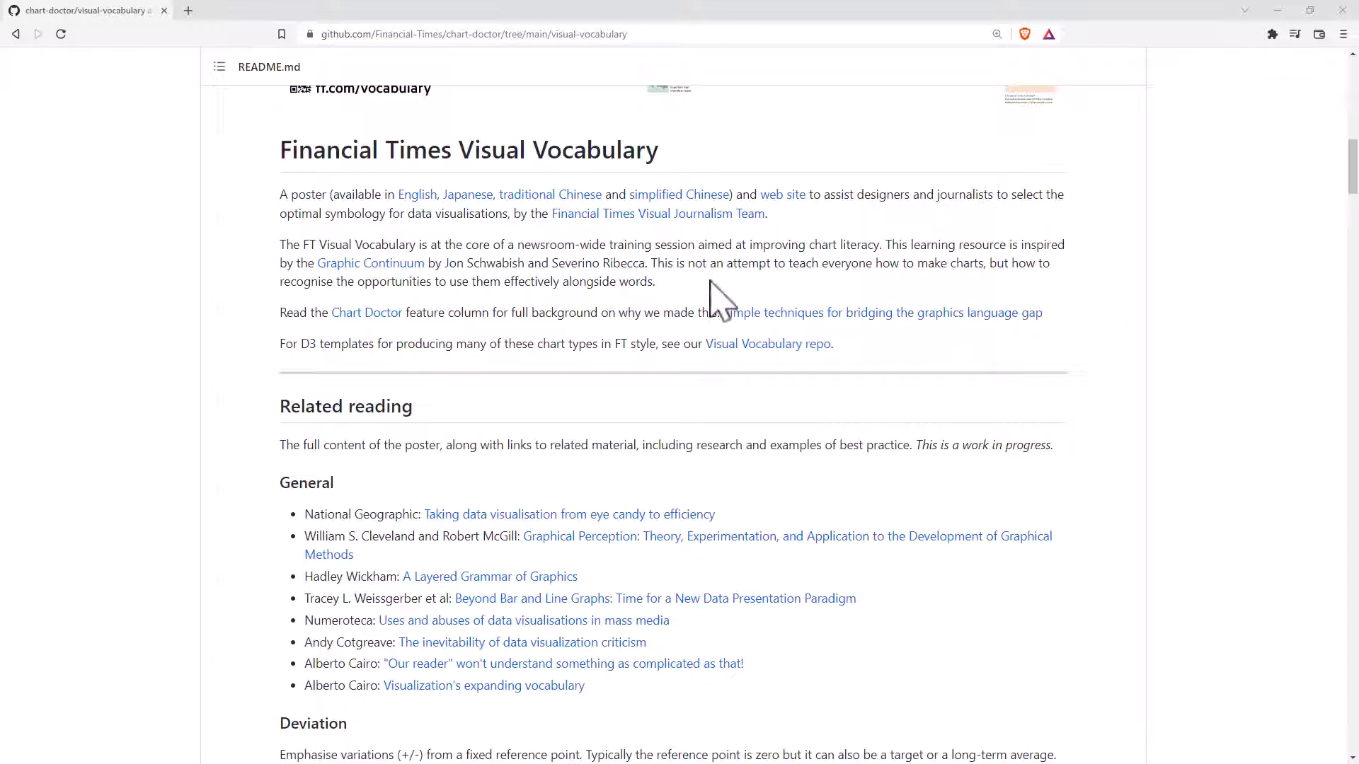
Highlight the README phrase 'aimed at improving chart literacy'
left_click_drag(690, 245, 888, 243)
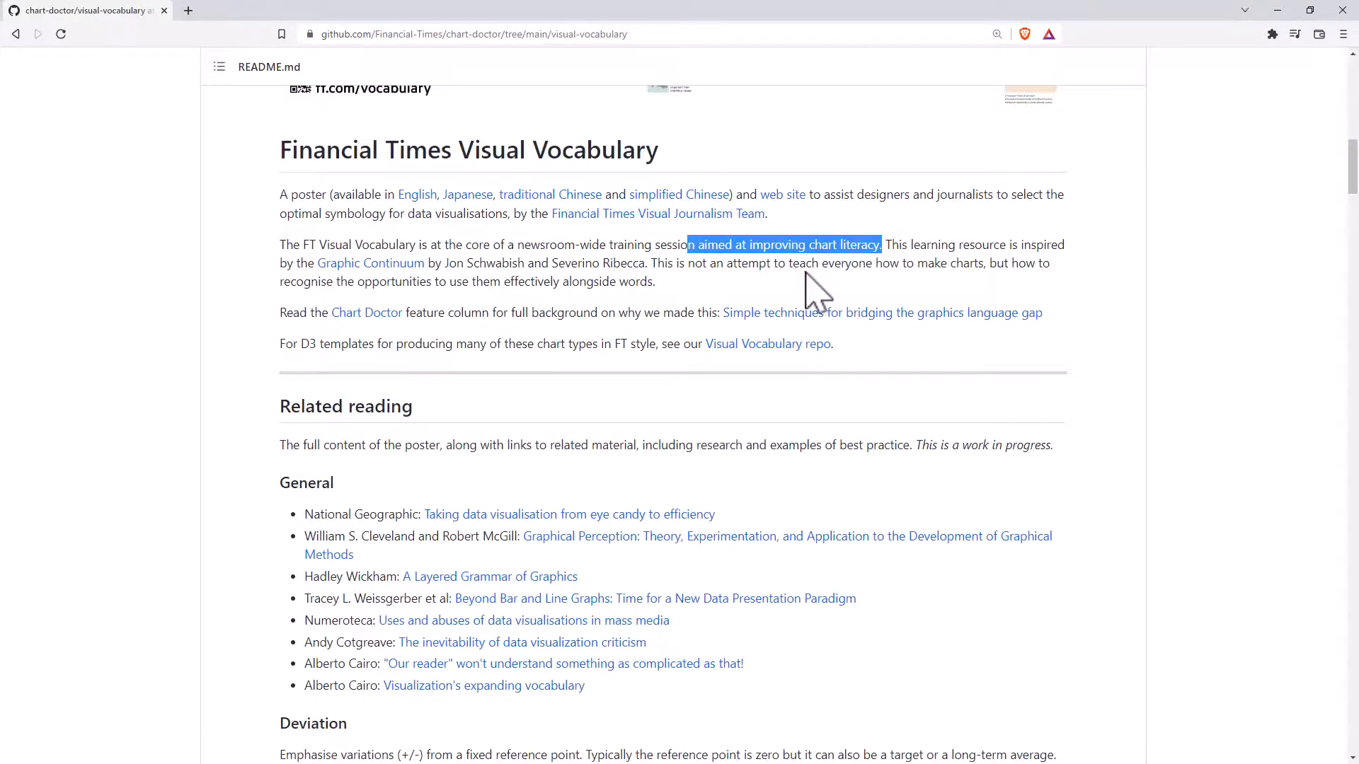
scroll(816, 289, "up", 4)
scroll(802, 292, "up", 1)
scroll(802, 298, "up", 1)
scroll(801, 300, "down", 4)
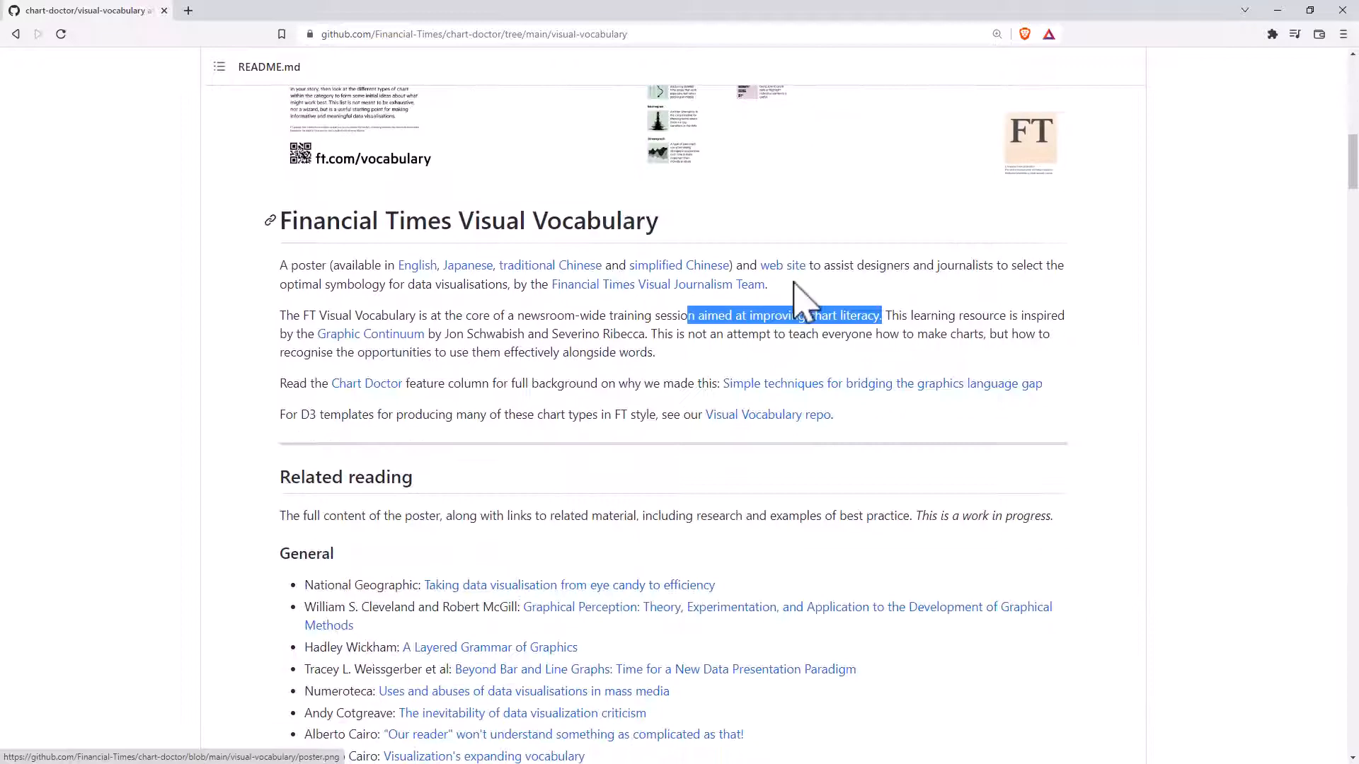
scroll(802, 300, "down", 4)
scroll(802, 301, "down", 1)
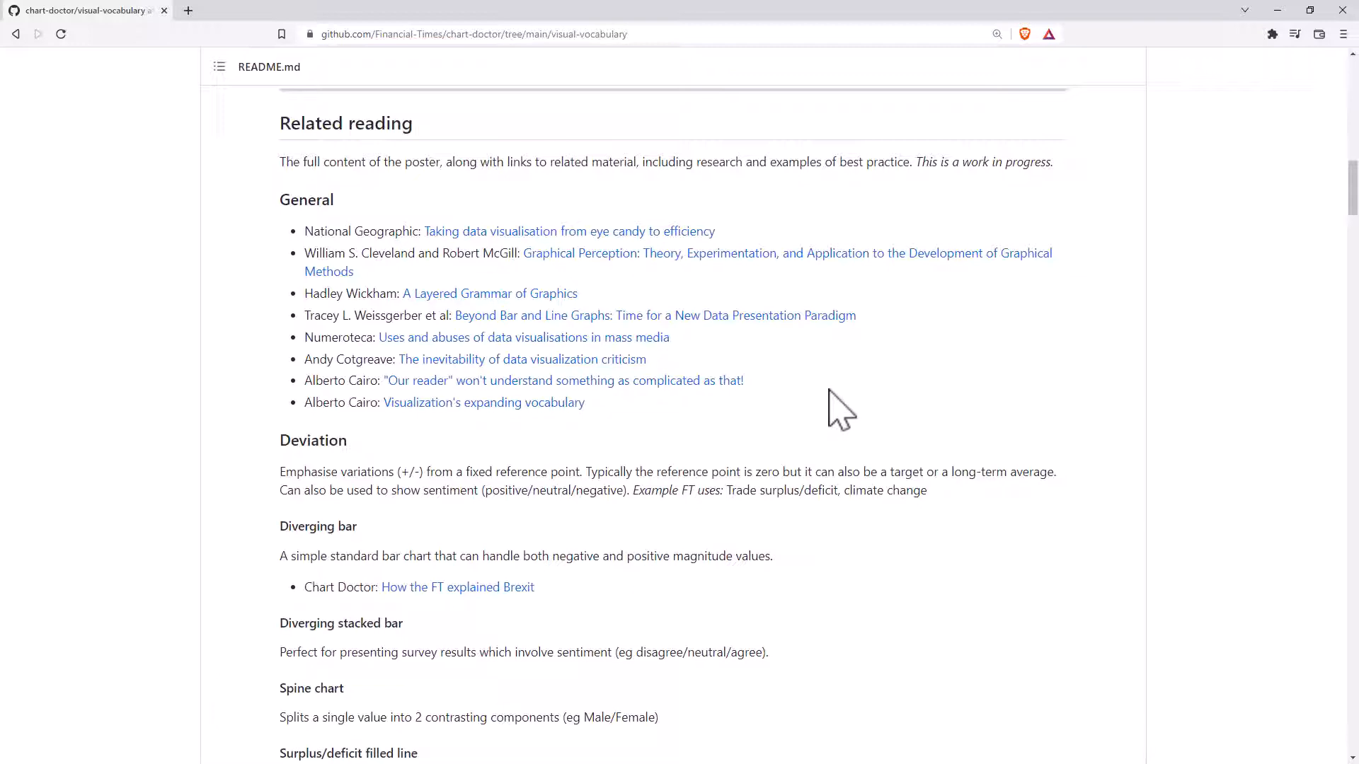
scroll(839, 409, "down", 3)
scroll(828, 392, "down", 2)
scroll(823, 383, "up", 1)
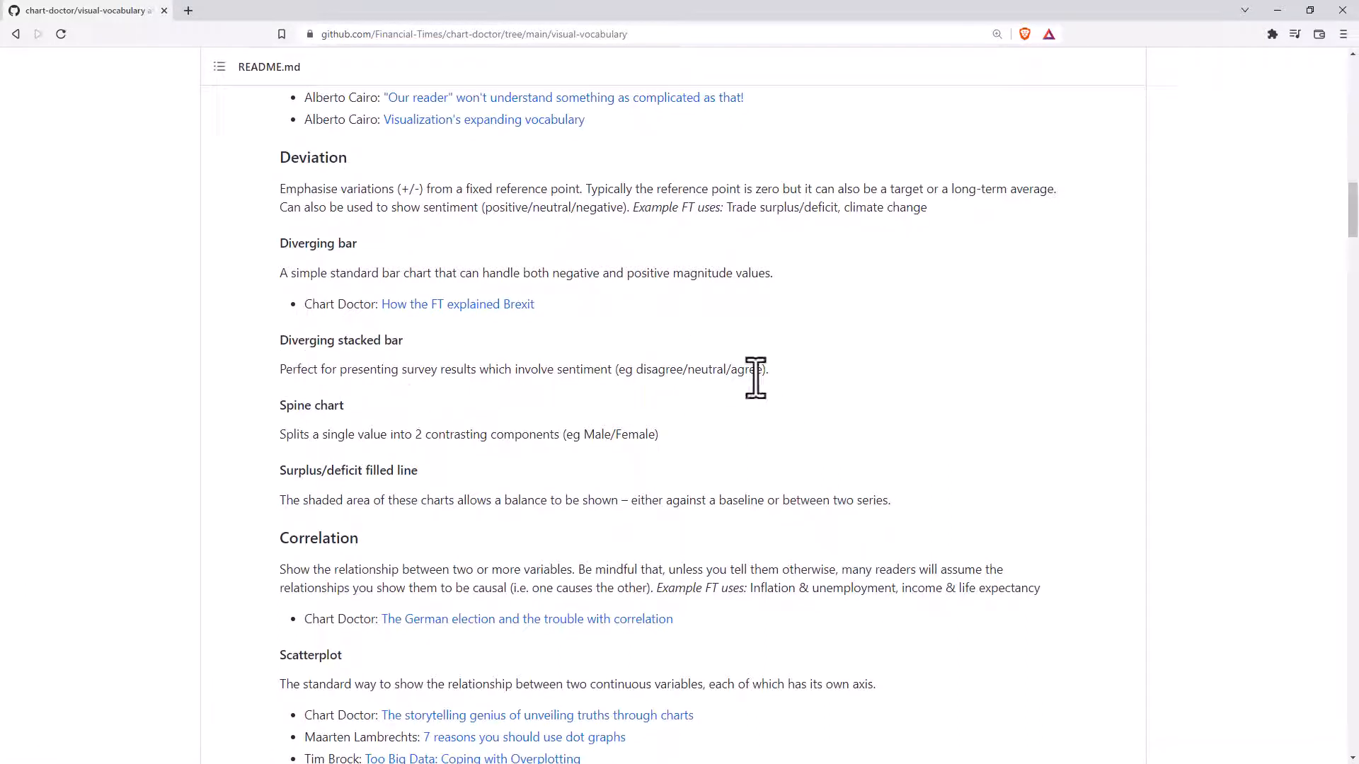
scroll(763, 374, "down", 2)
scroll(764, 374, "down", 3)
scroll(764, 374, "down", 3)
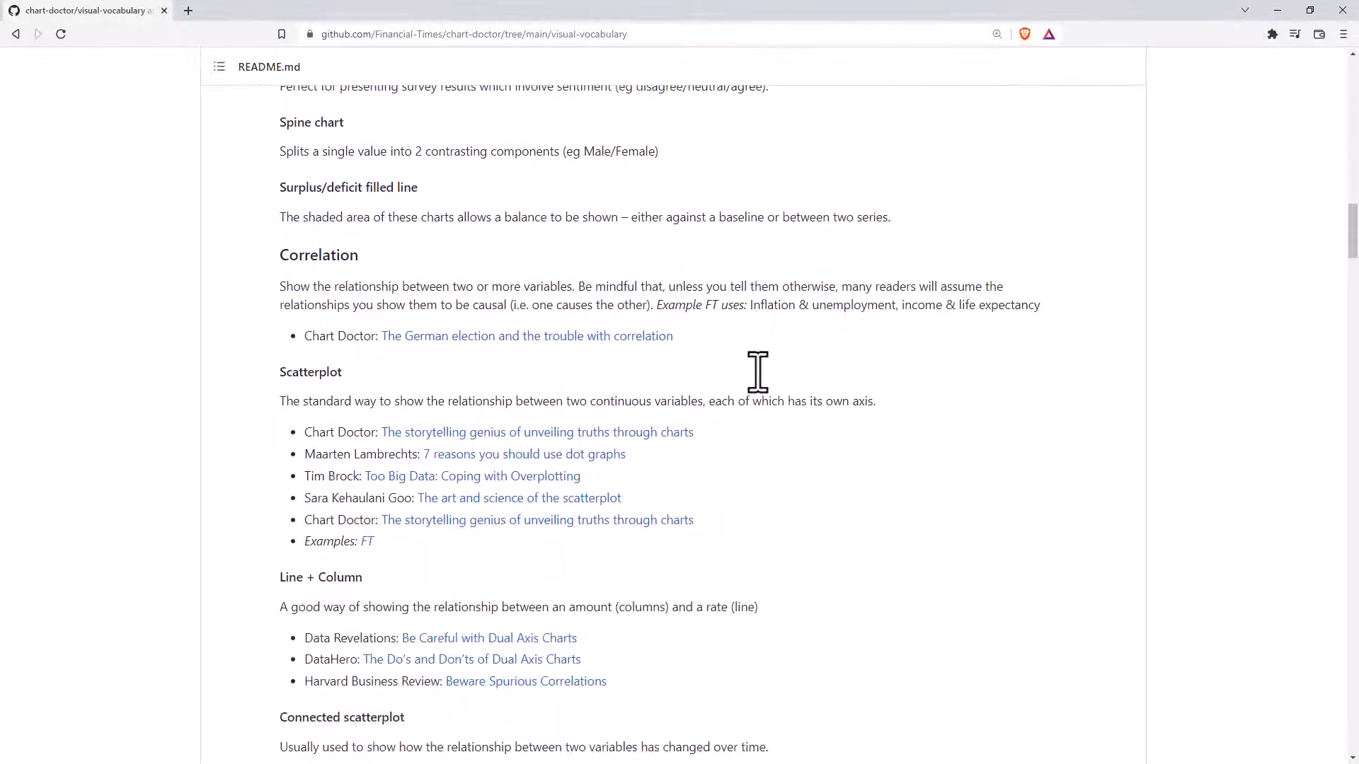
scroll(764, 373, "down", 2)
scroll(767, 391, "down", 1)
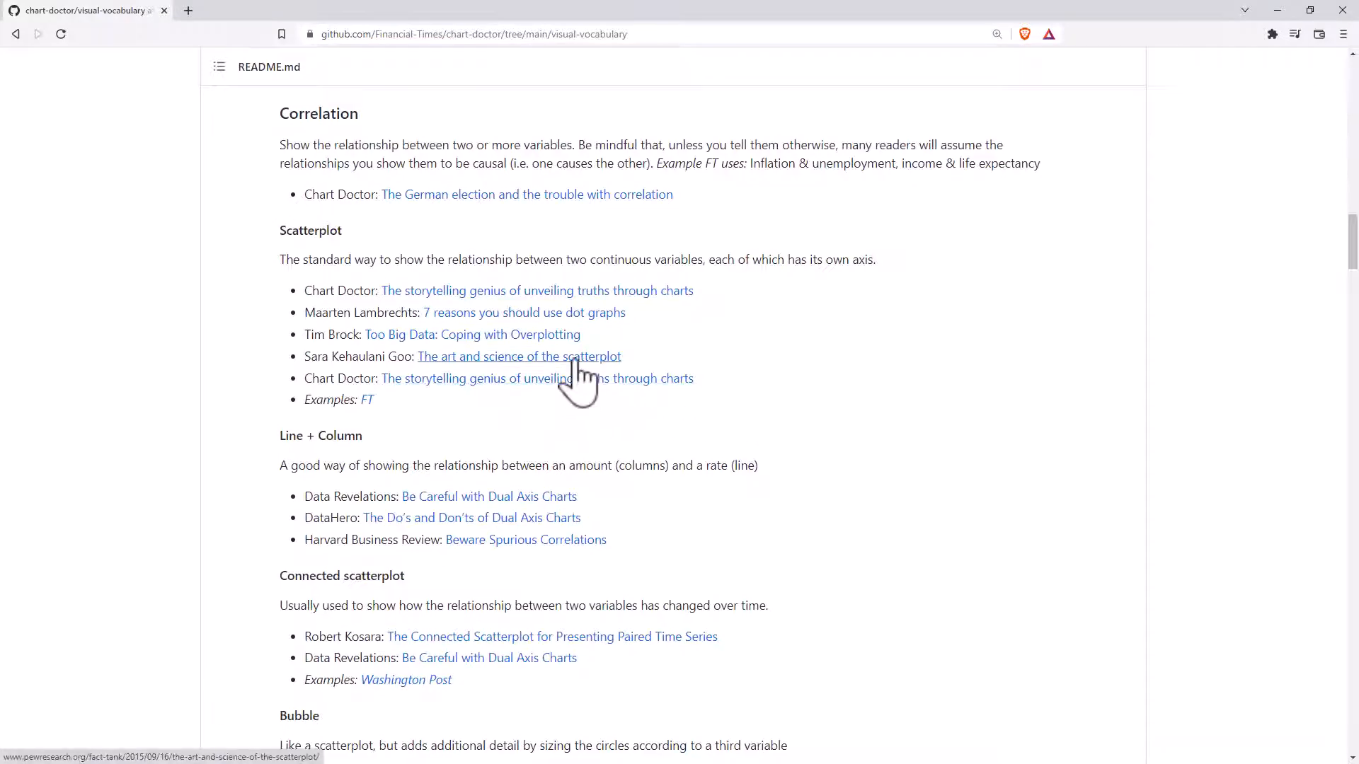
scroll(914, 382, "down", 2)
scroll(924, 388, "down", 2)
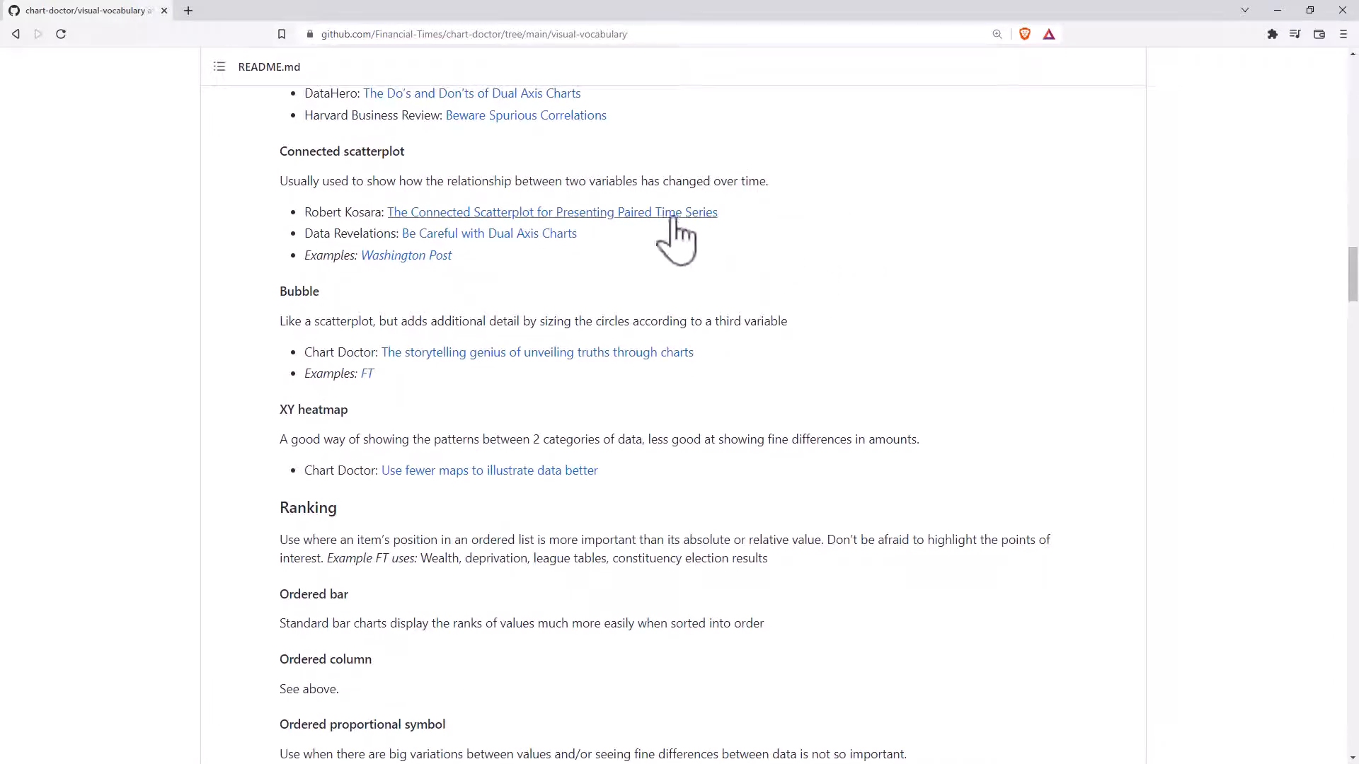
scroll(743, 259, "down", 1)
scroll(747, 262, "down", 2)
scroll(747, 262, "down", 3)
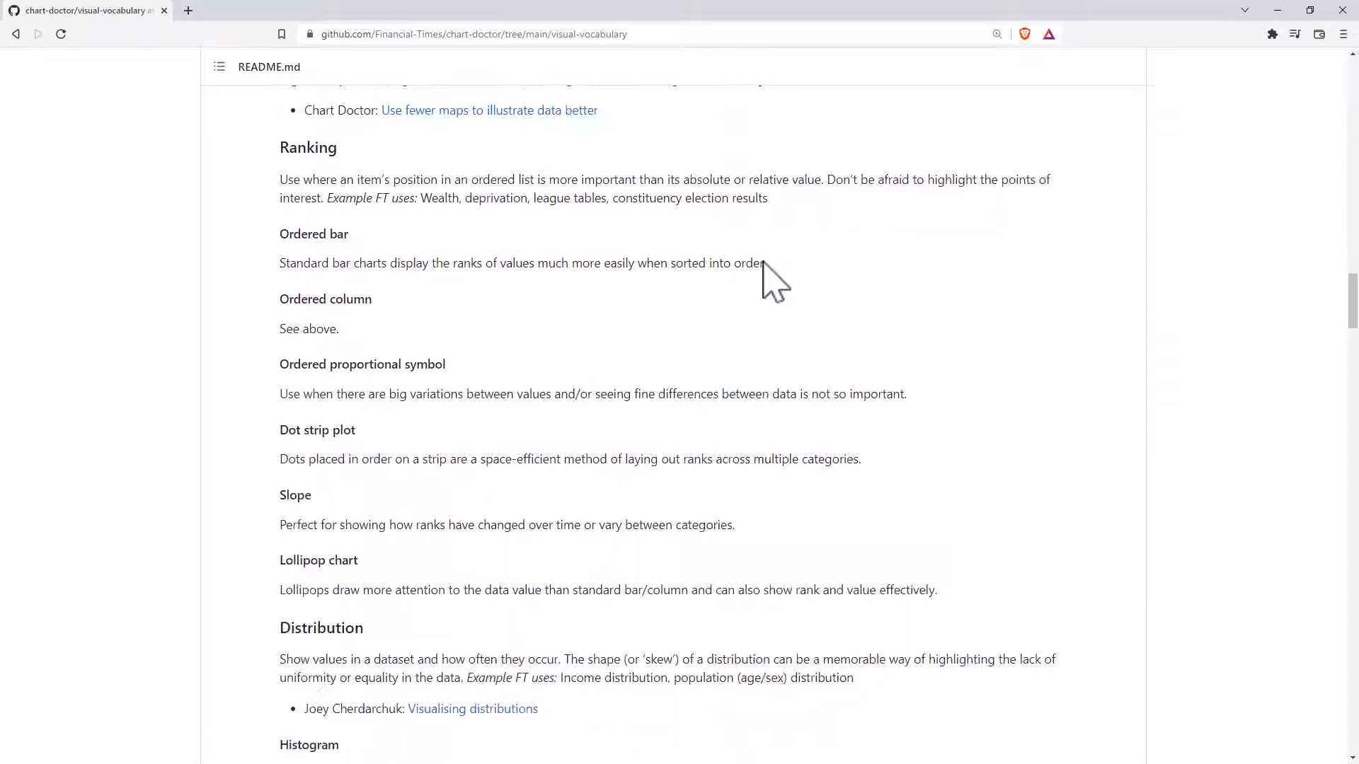
scroll(760, 271, "down", 3)
scroll(765, 274, "down", 2)
scroll(773, 280, "down", 2)
scroll(773, 279, "down", 3)
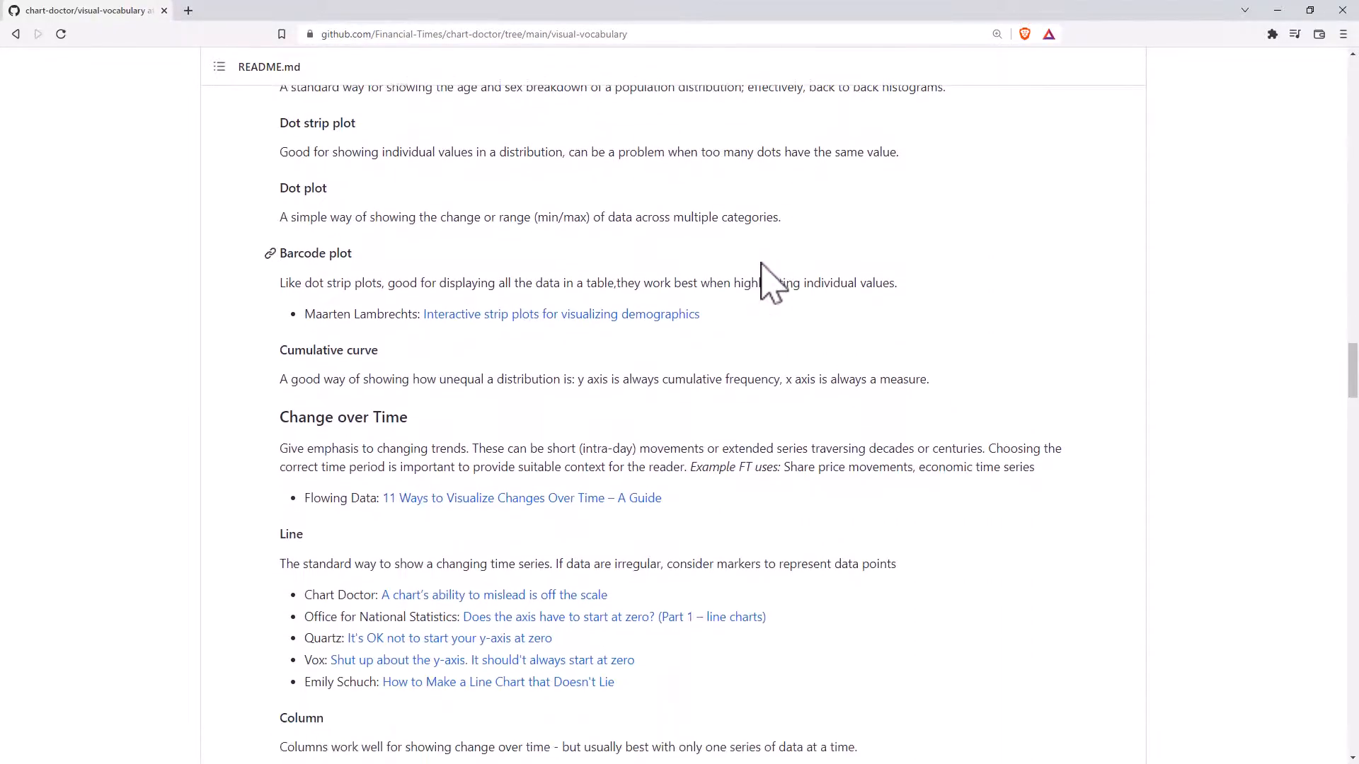
scroll(773, 279, "down", 3)
scroll(771, 280, "down", 3)
scroll(770, 282, "down", 2)
scroll(770, 281, "down", 3)
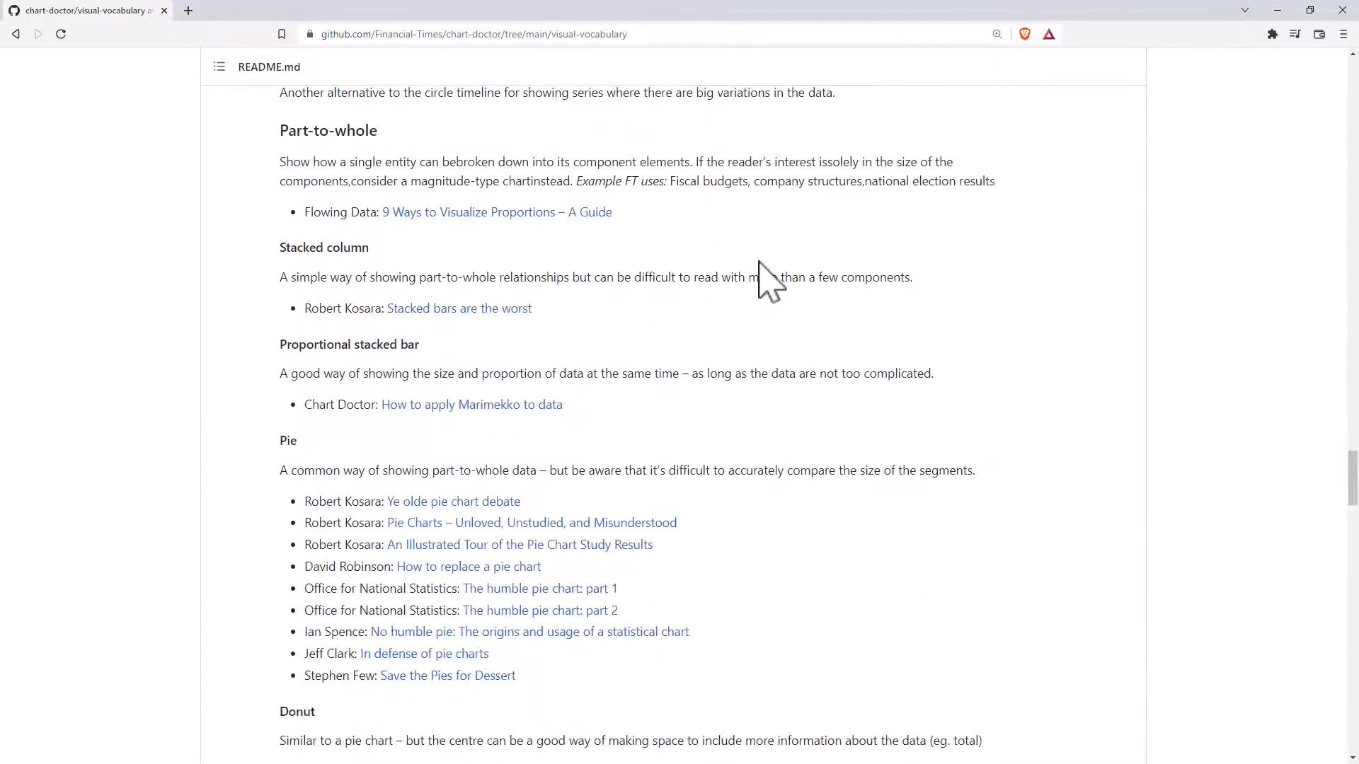
scroll(763, 276, "down", 2)
scroll(762, 276, "down", 3)
scroll(828, 302, "down", 2)
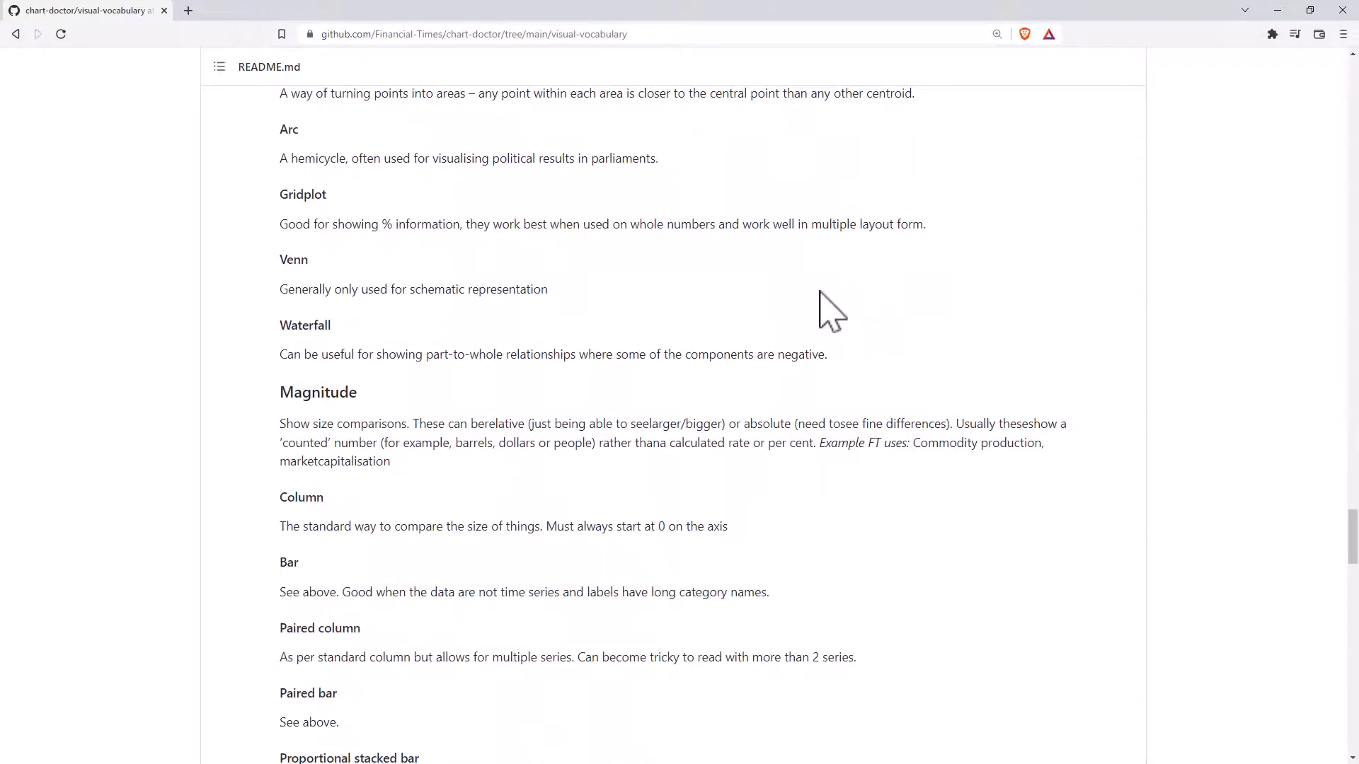
scroll(828, 308, "down", 3)
scroll(828, 310, "down", 3)
scroll(829, 313, "down", 3)
scroll(830, 319, "down", 2)
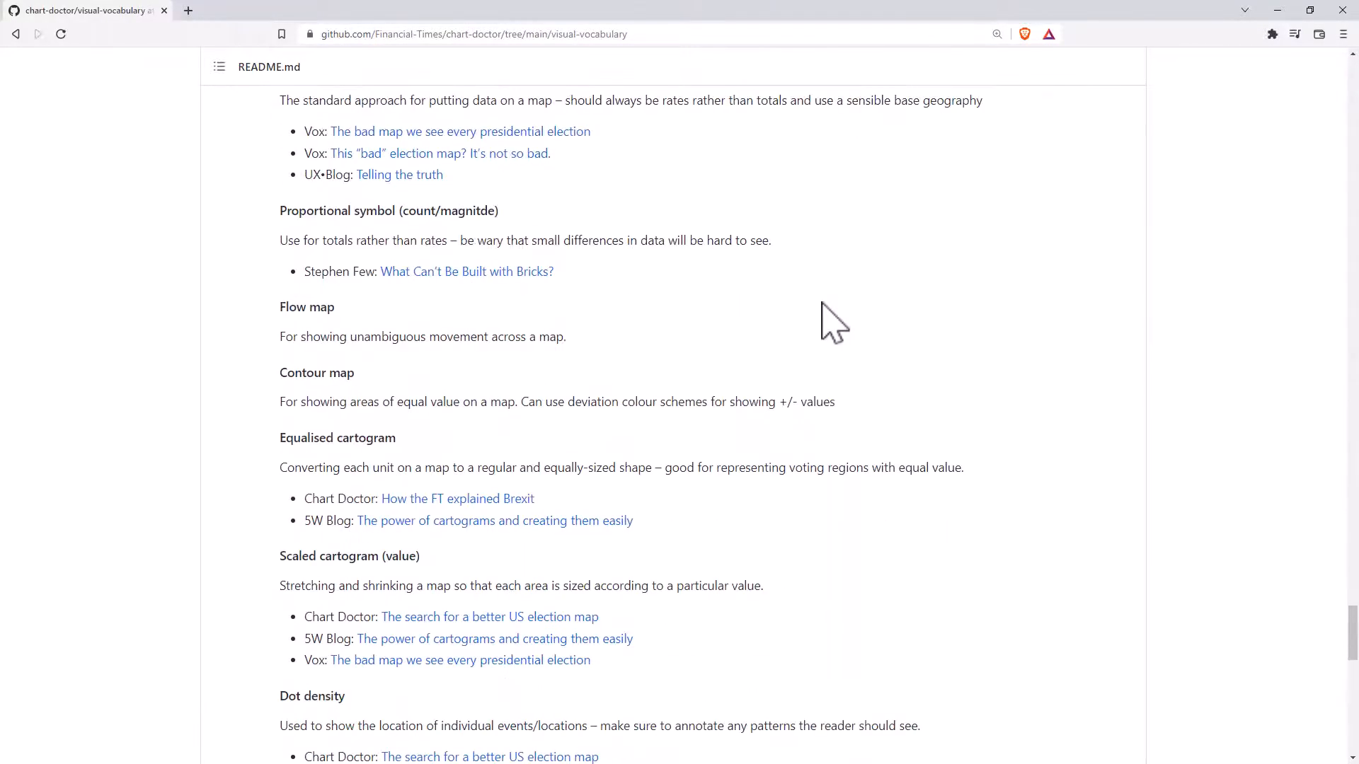
scroll(833, 322, "down", 3)
scroll(834, 322, "down", 3)
scroll(834, 322, "down", 3)
scroll(850, 324, "down", 3)
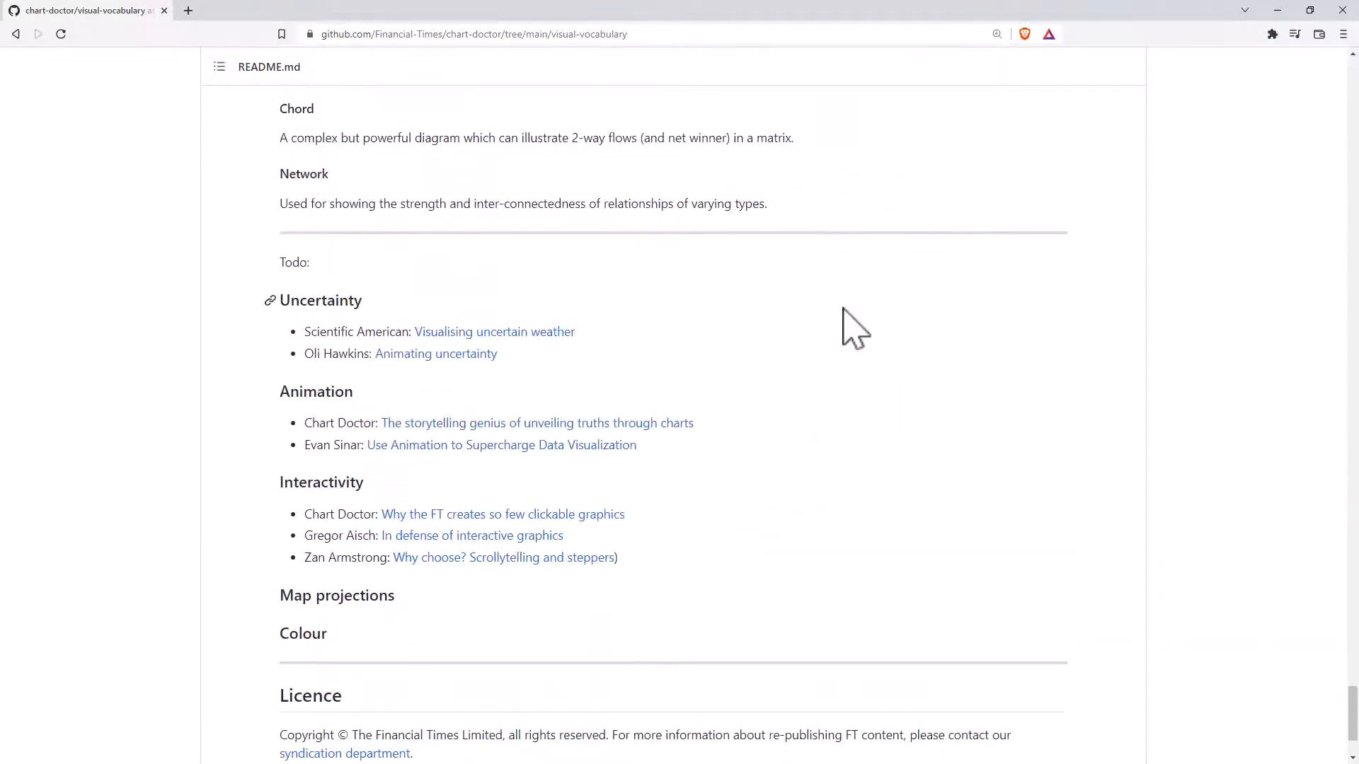
scroll(855, 328, "down", 4)
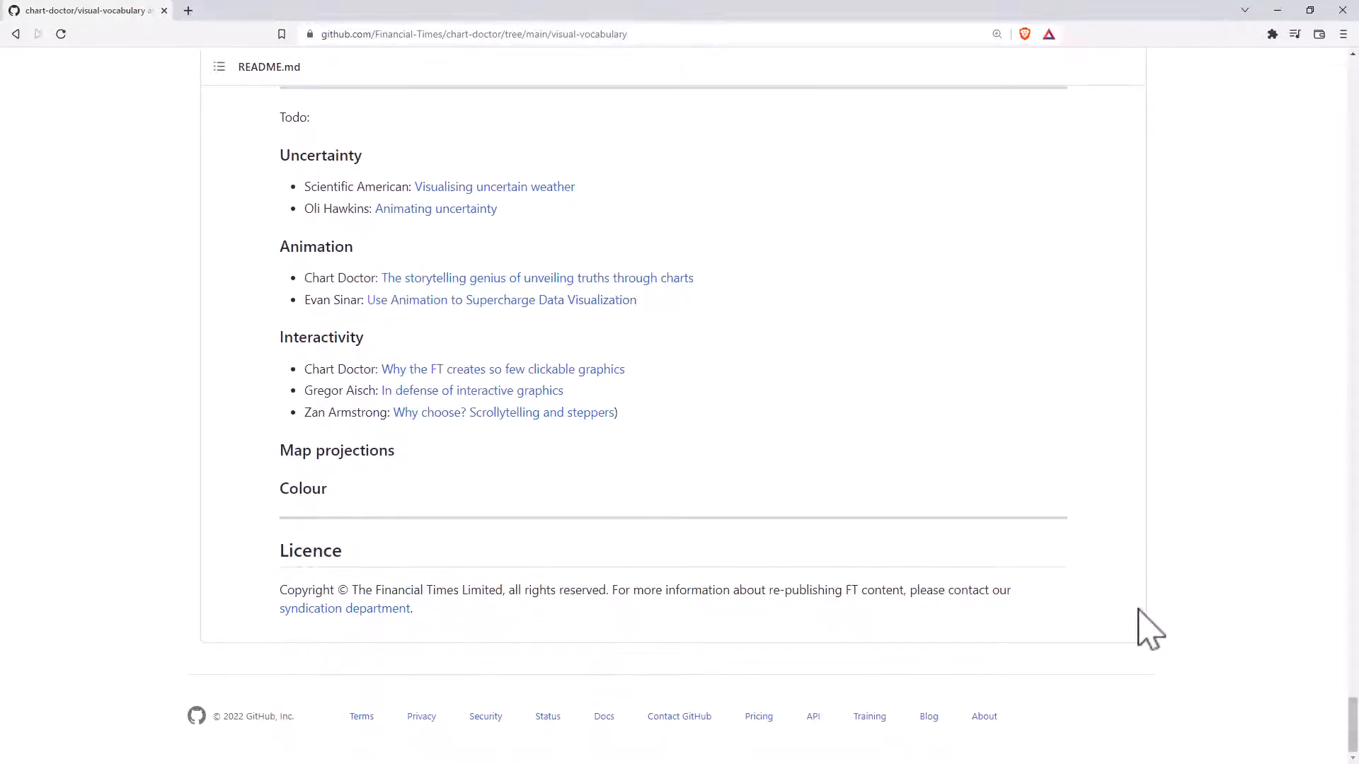
left_click_drag(1351, 723, 1350, 64)
Dismiss the browser menu and switch to Visual-vocabulary.pdf in Acrobat Reader via Alt+Tab
left_click(1343, 33)
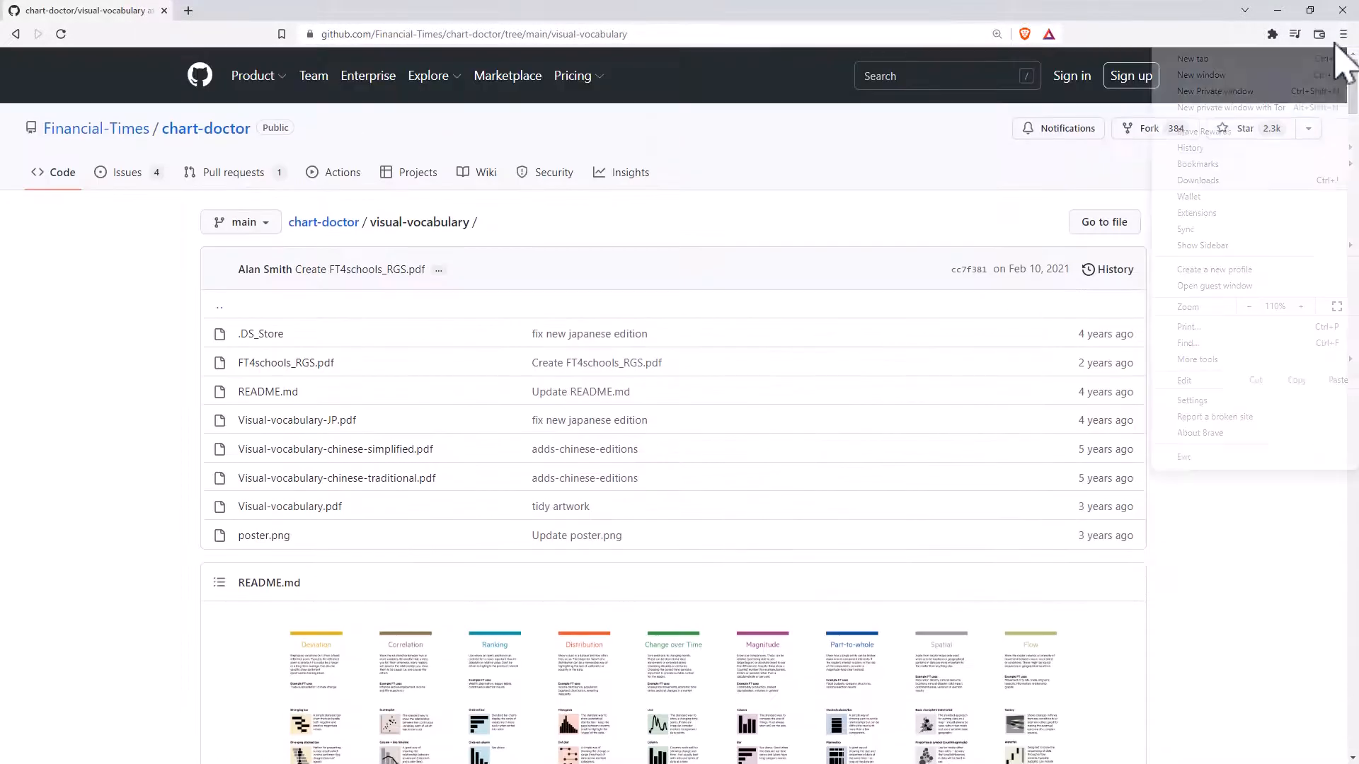
left_click(1231, 632)
scroll(956, 531, "down", 4)
scroll(818, 447, "down", 4)
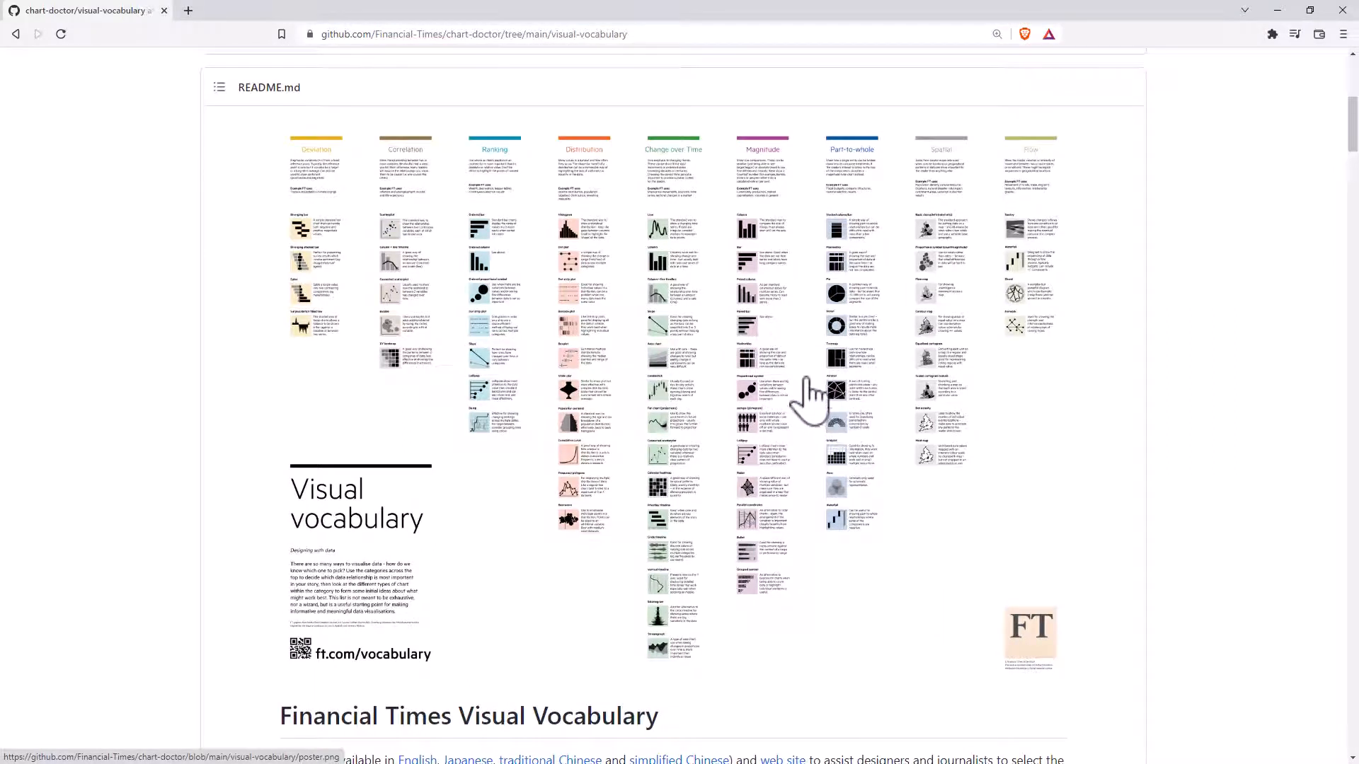
key("alt+Tab")
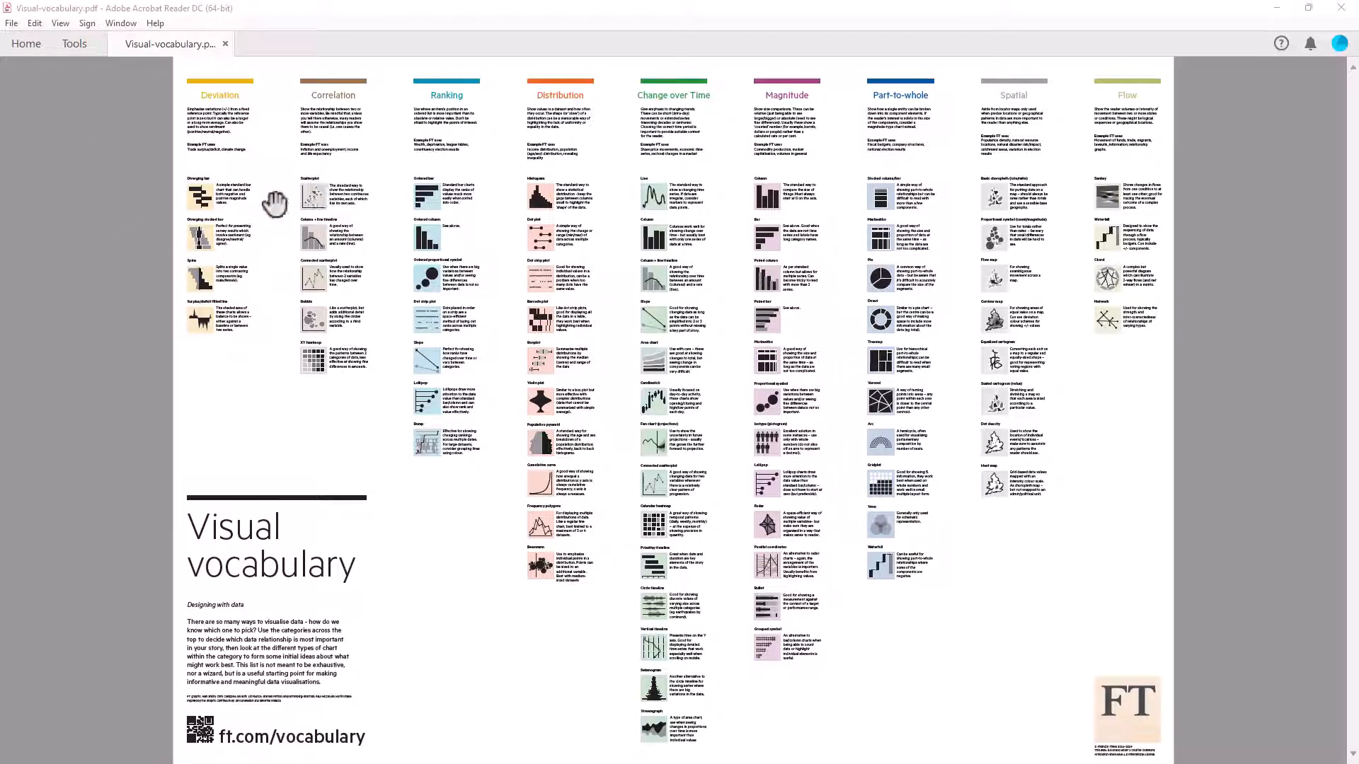
mouse_move(921, 665)
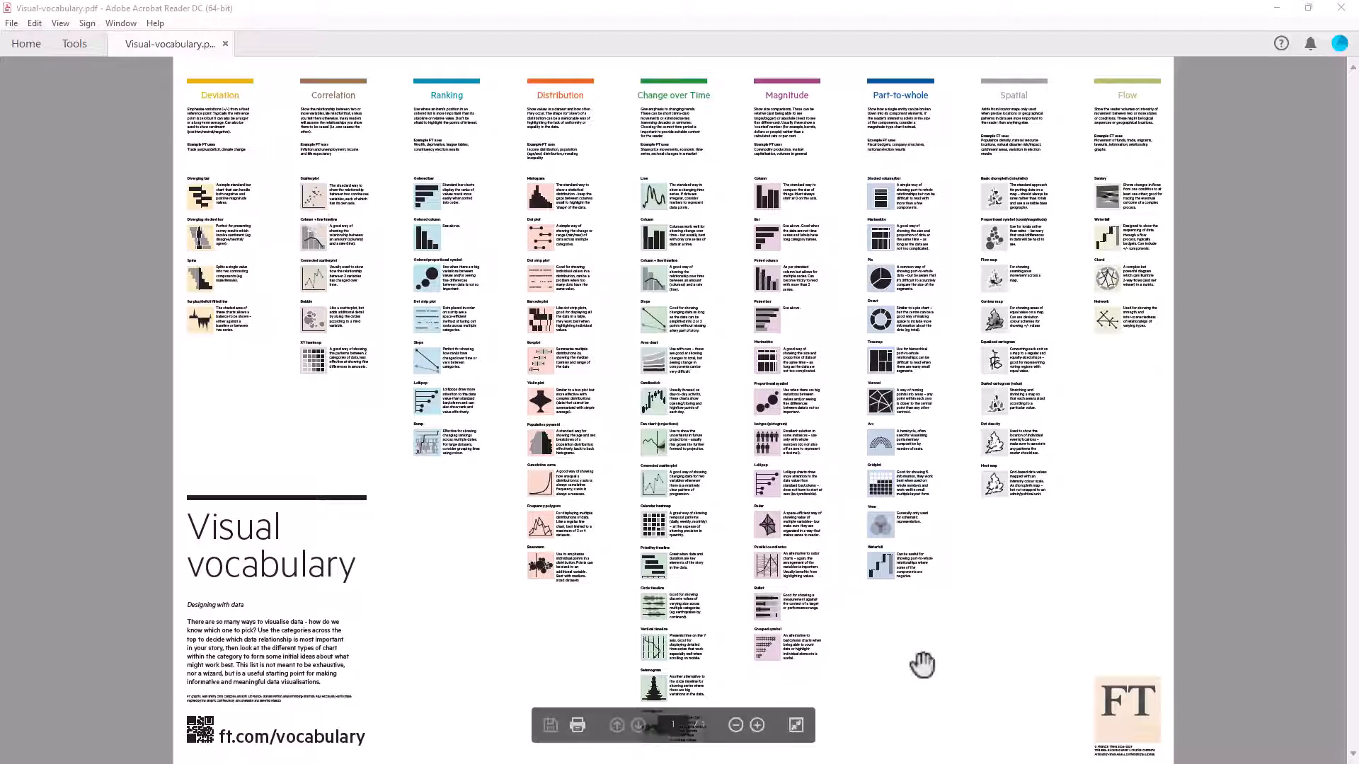
Zoom in three steps so the poster's column text becomes readable
left_click(758, 726)
left_click(758, 724)
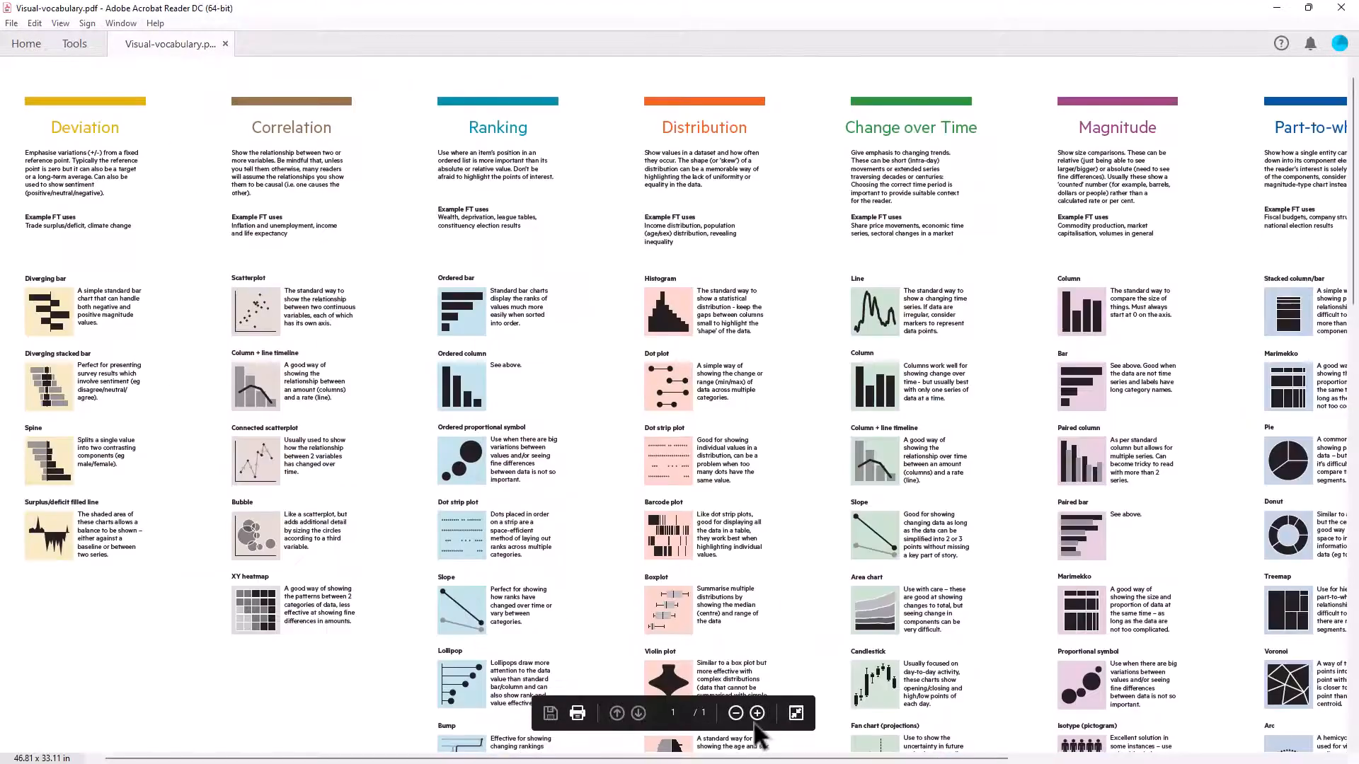
left_click(757, 726)
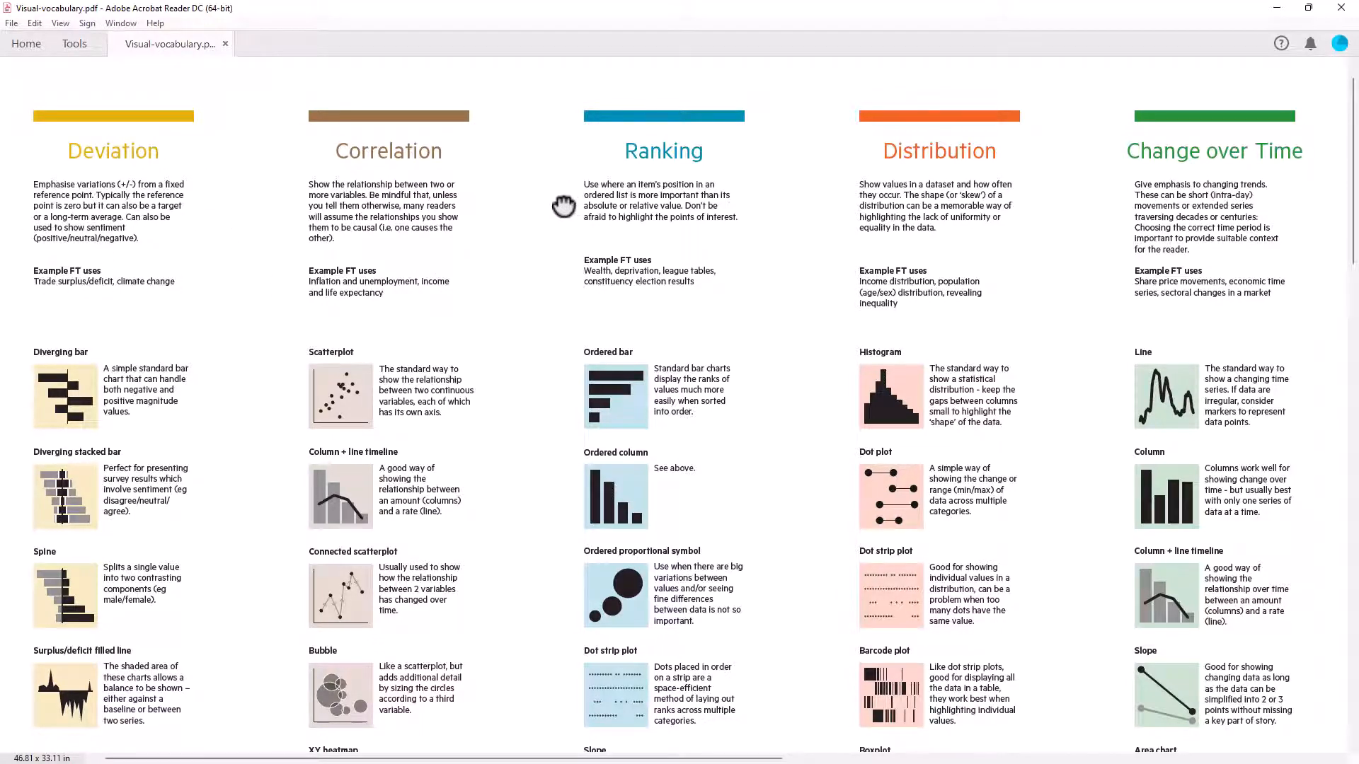
scroll(564, 205, "right", 5)
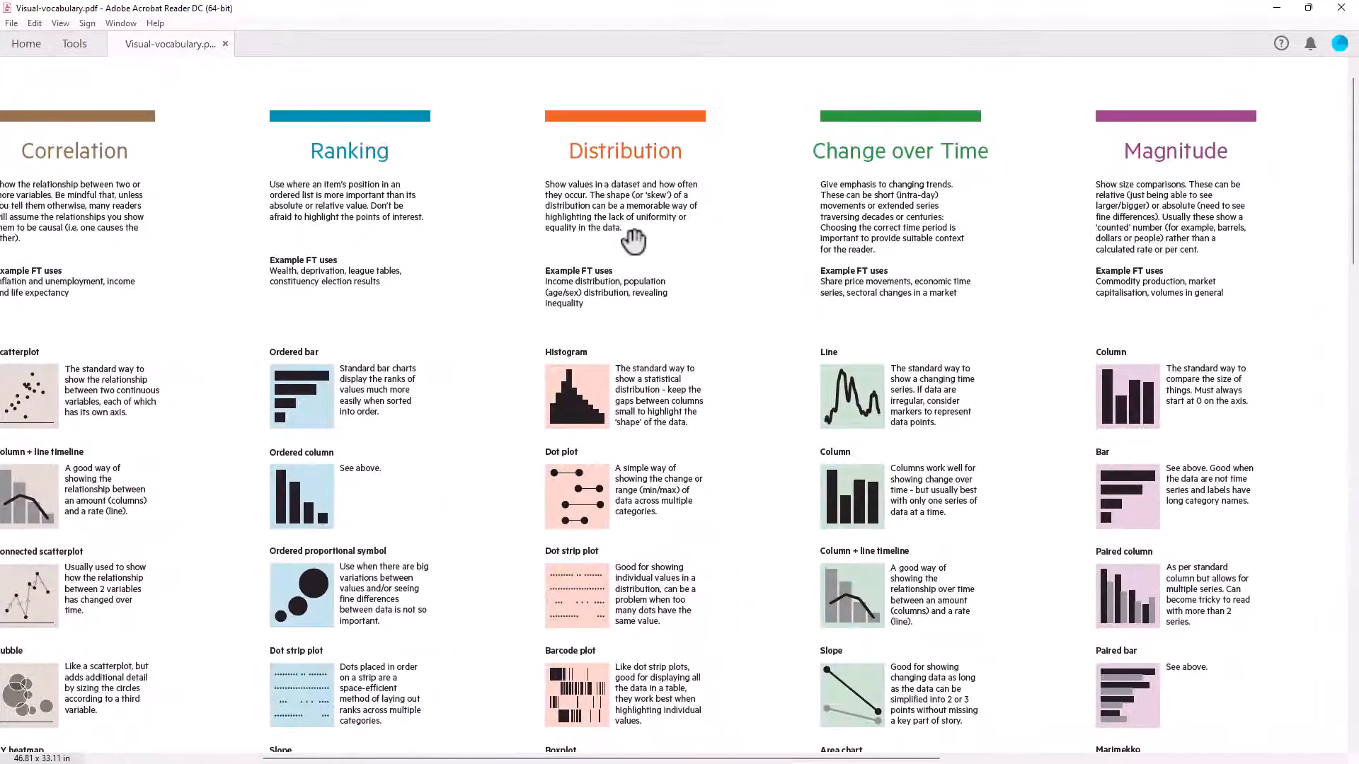
scroll(743, 202, "right", 5)
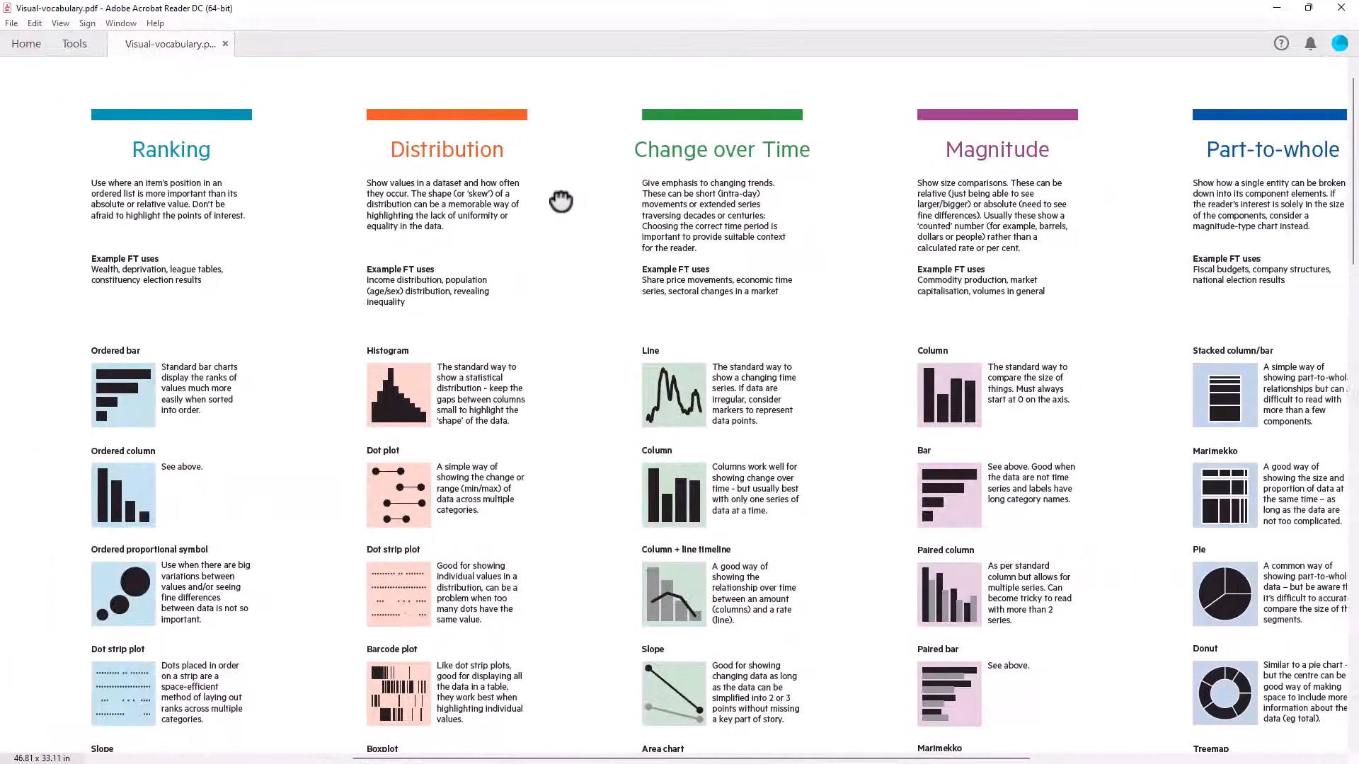
Pan left across the poster to the Spatial and Flow columns and up to more chart rows
left_click_drag(862, 182, 607, 191)
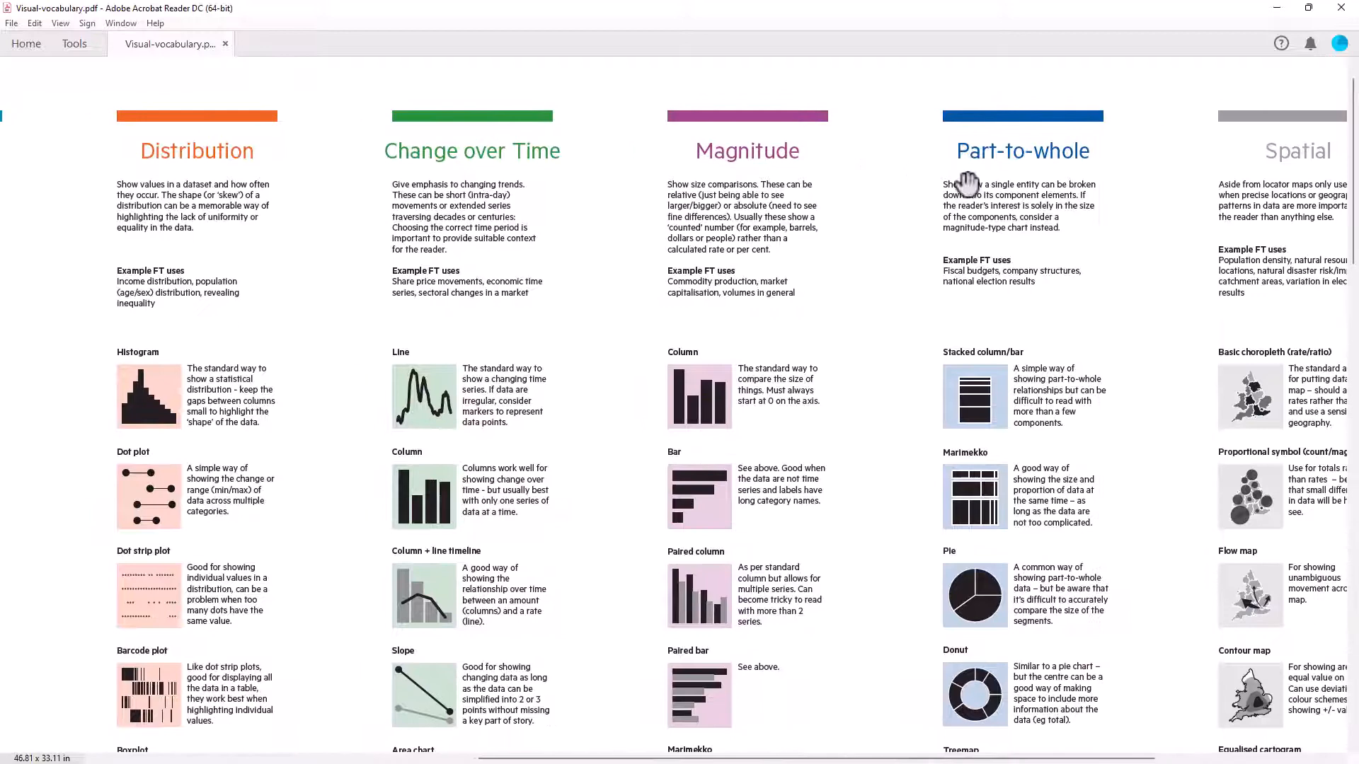
left_click_drag(966, 186, 690, 186)
left_click_drag(1047, 182, 870, 200)
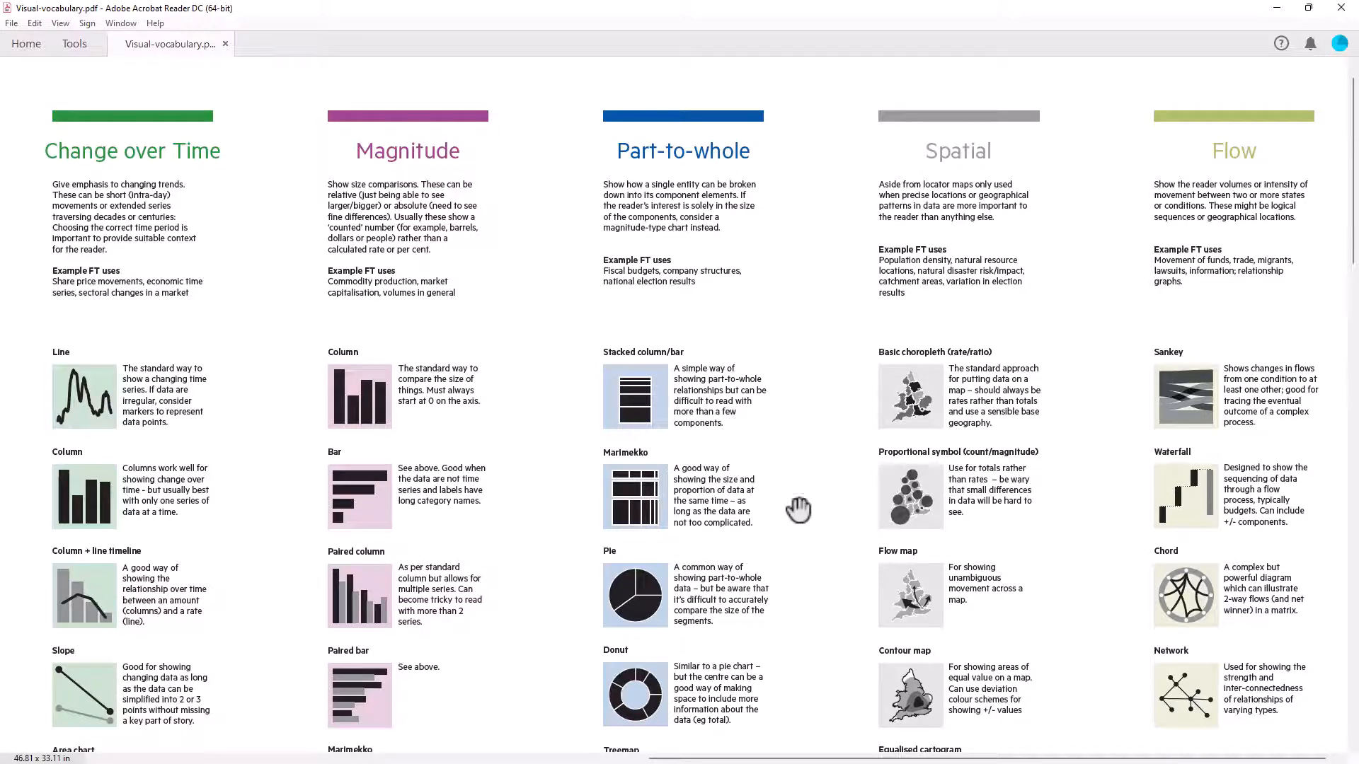
left_click_drag(770, 545, 810, 388)
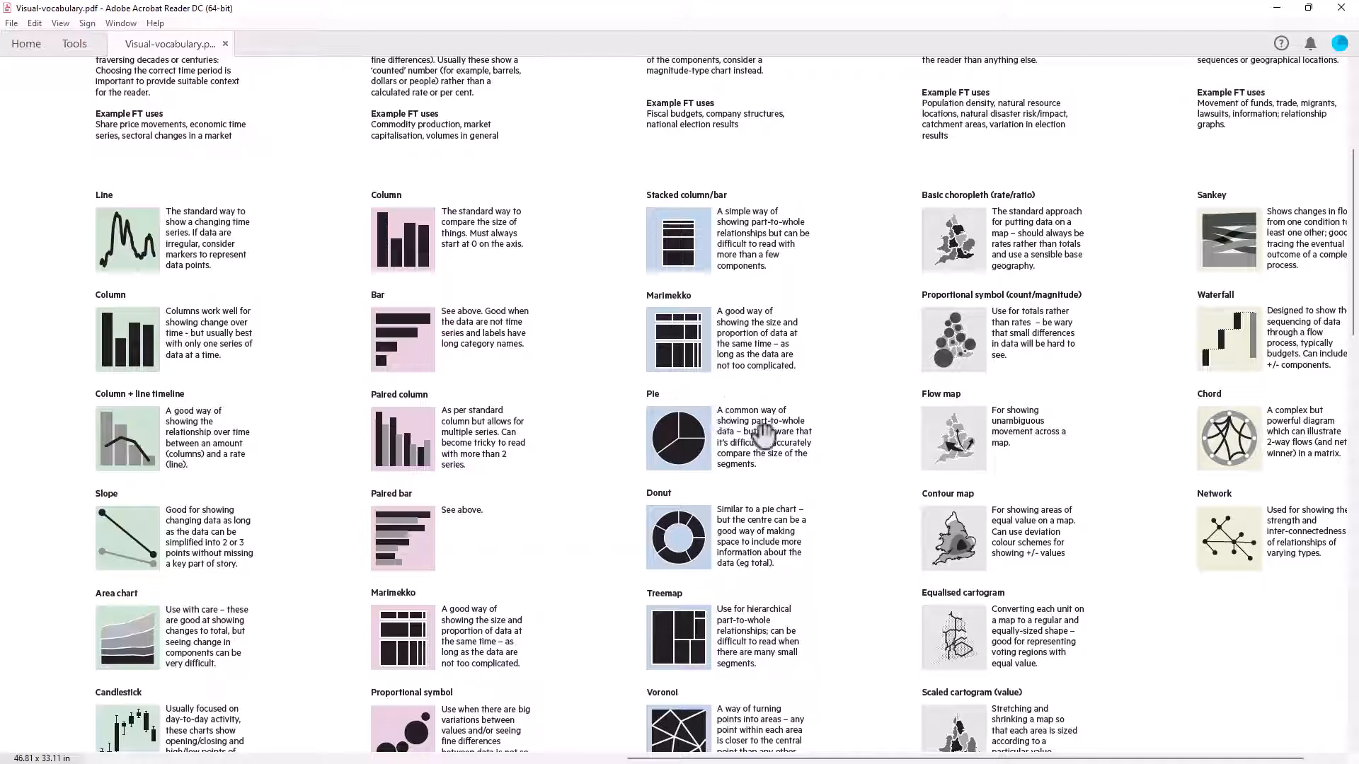
scroll(733, 547, "down", 3)
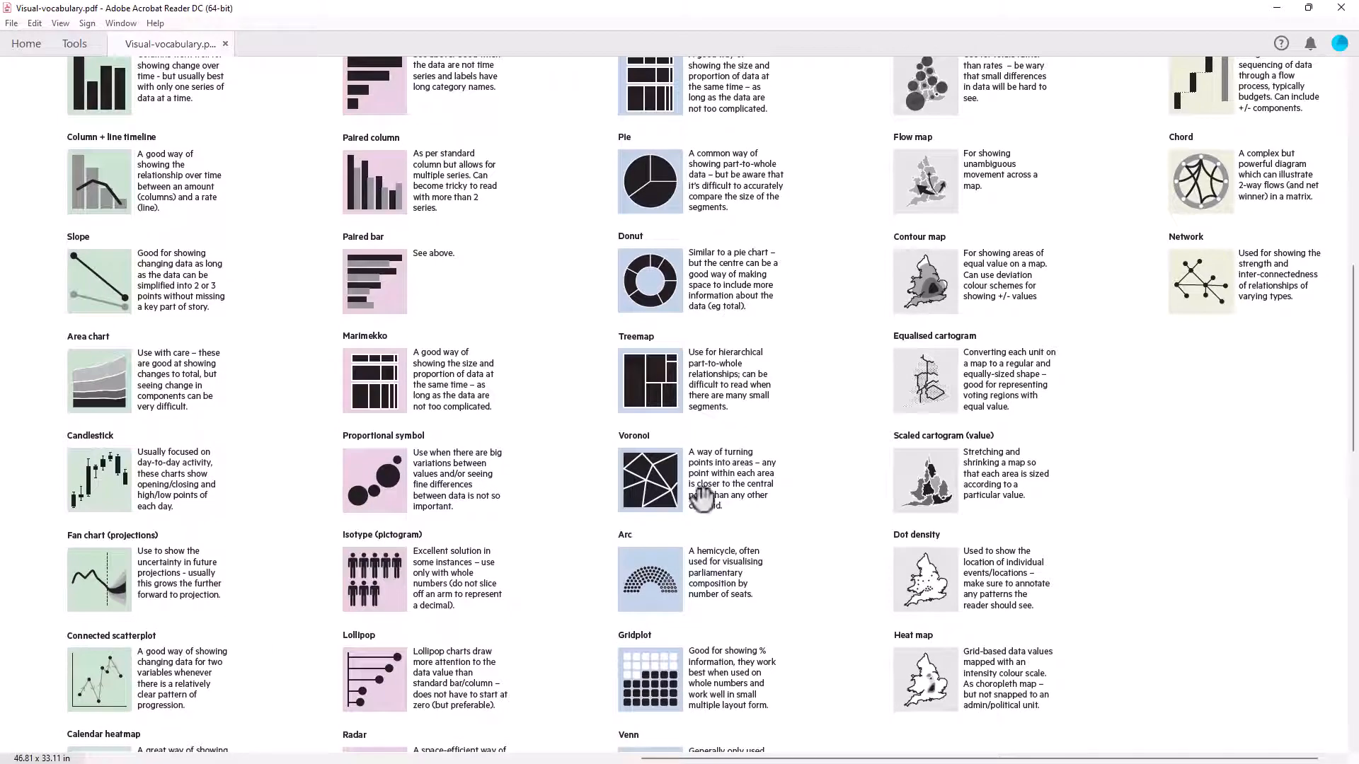
Pan back to the upper rows and the Deviation column with the category headers
left_click_drag(563, 337, 608, 486)
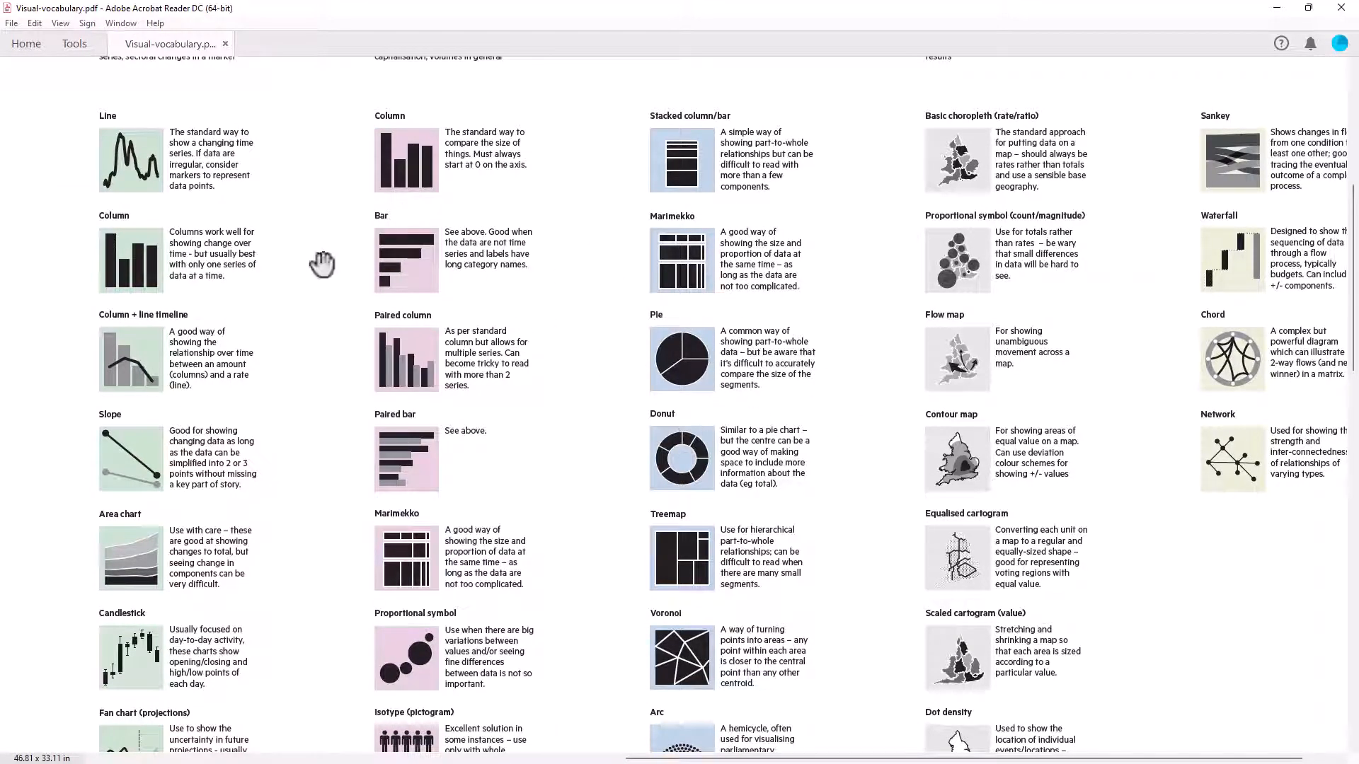
mouse_move(298, 264)
left_mouse_down()
mouse_move(137, 206)
mouse_move(777, 245)
left_mouse_up()
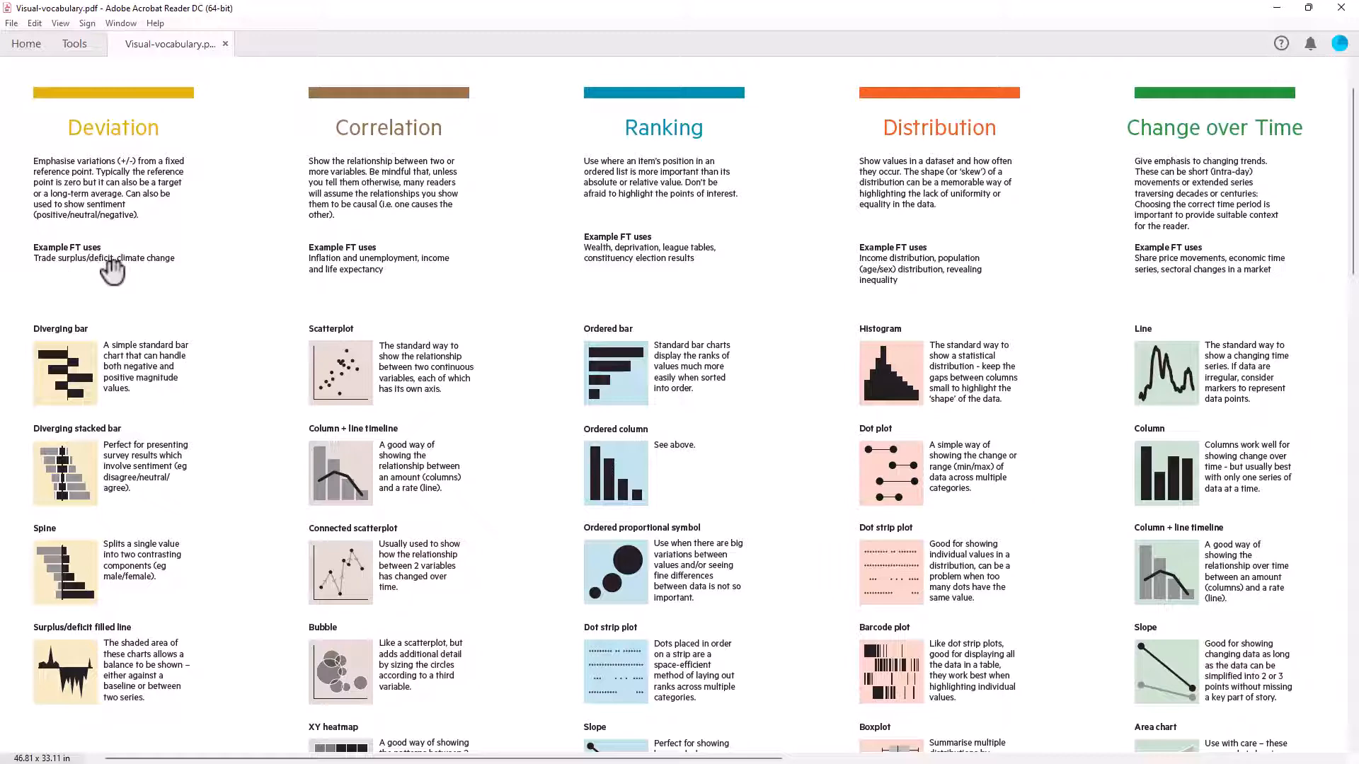
scroll(240, 460, "down", 2)
scroll(239, 459, "down", 1)
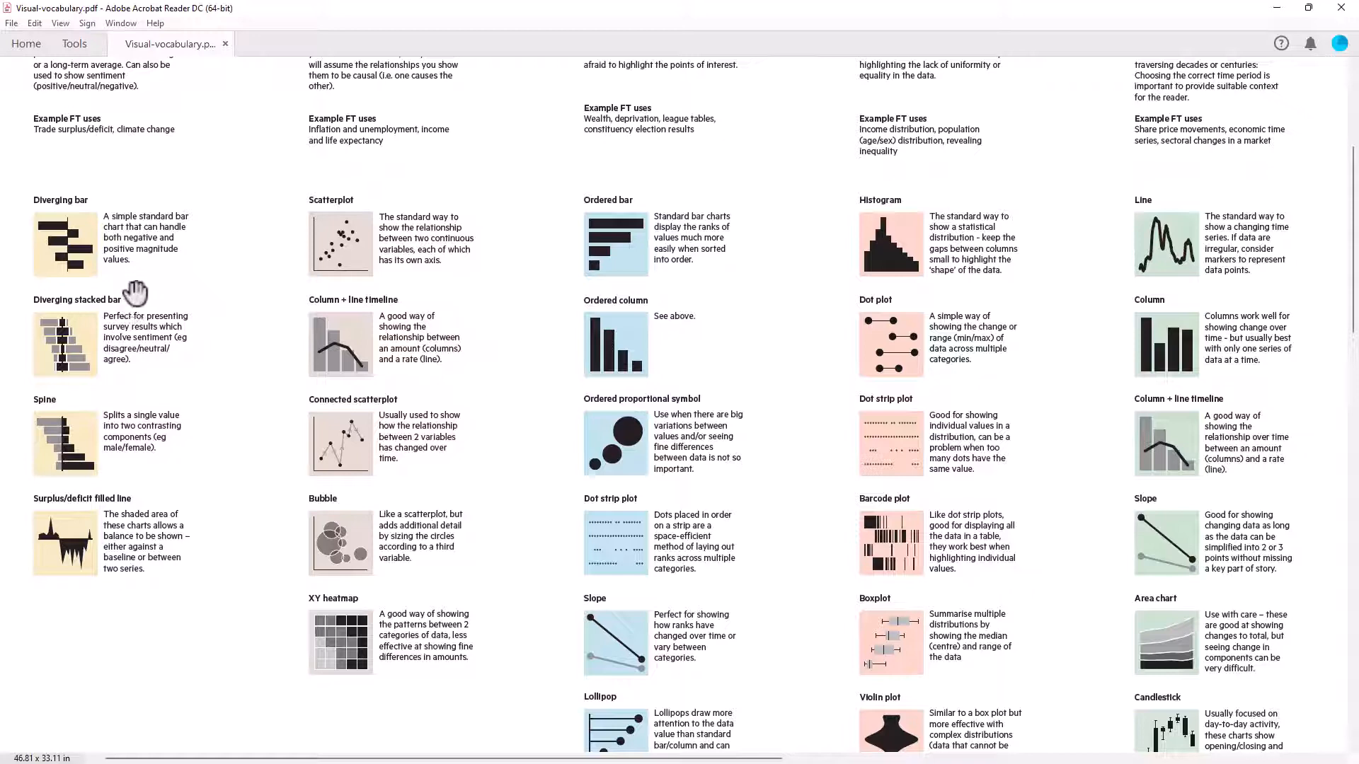
scroll(455, 364, "up", 3)
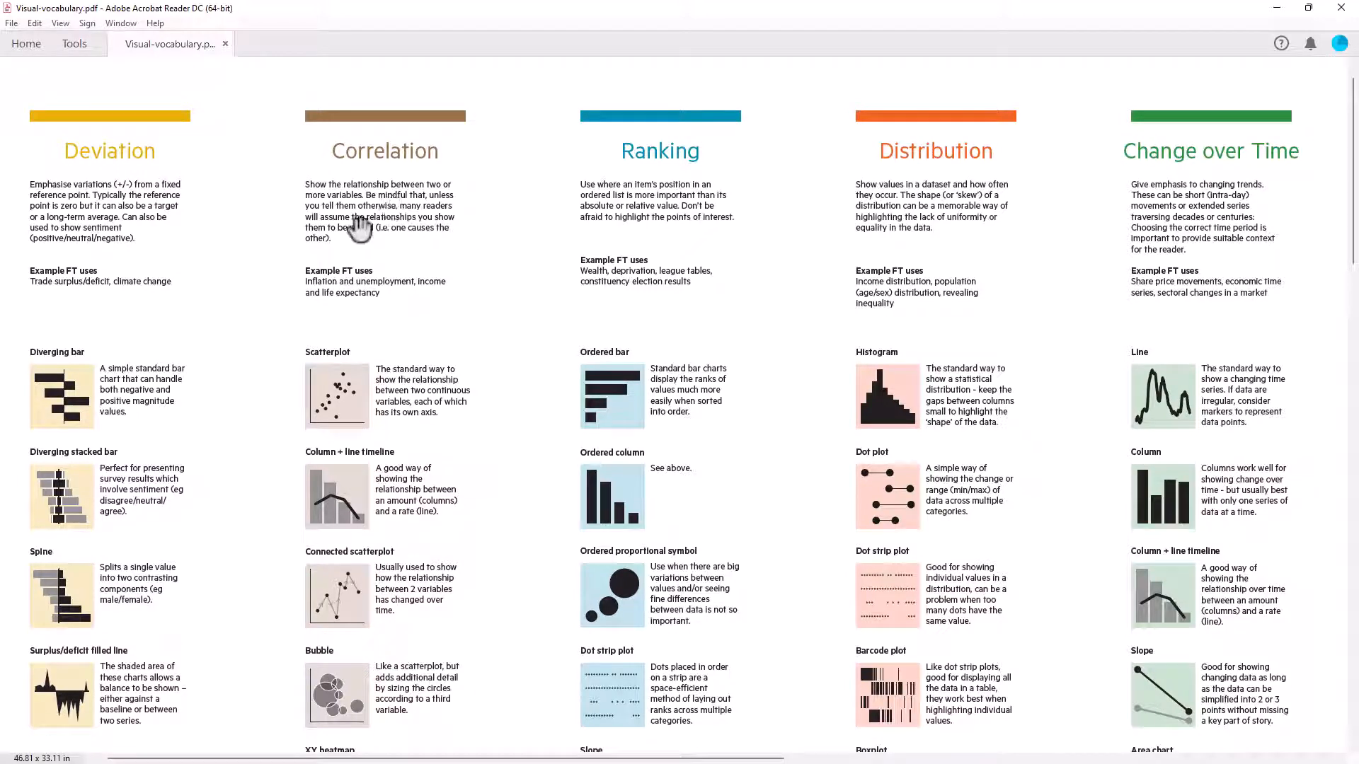
scroll(461, 341, "down", 1)
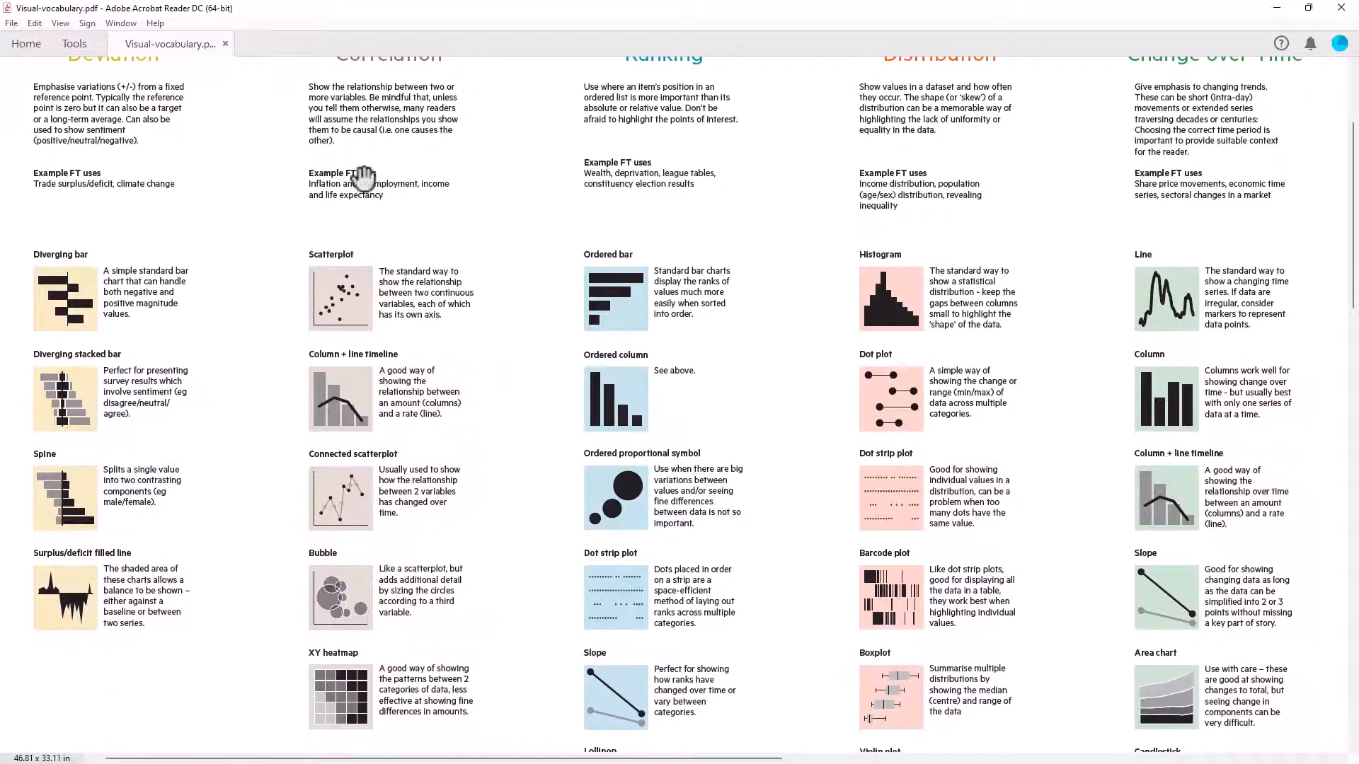
scroll(526, 325, "down", 1)
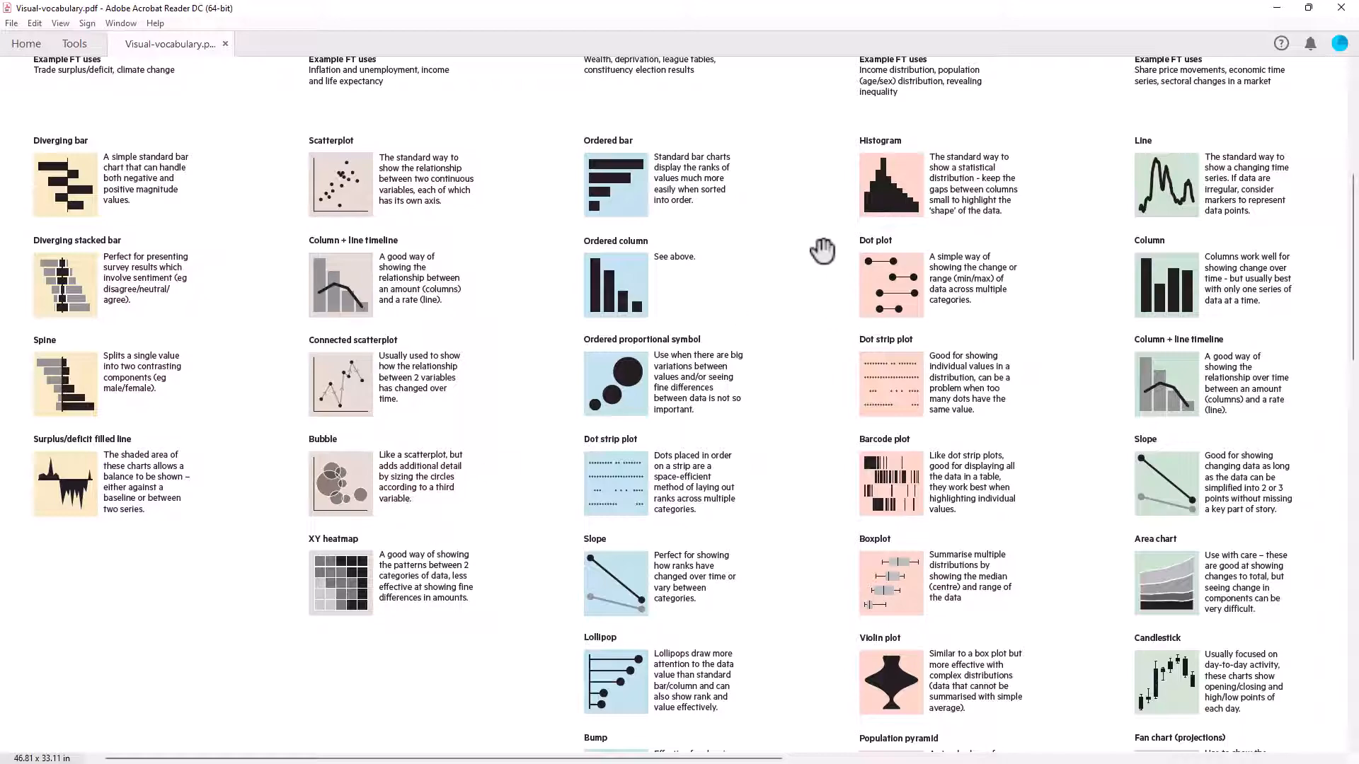
Pan from the category headers down through the Correlation to Magnitude charts and the Donut, Voronoi and Arc rows
left_click_drag(823, 249, 758, 517)
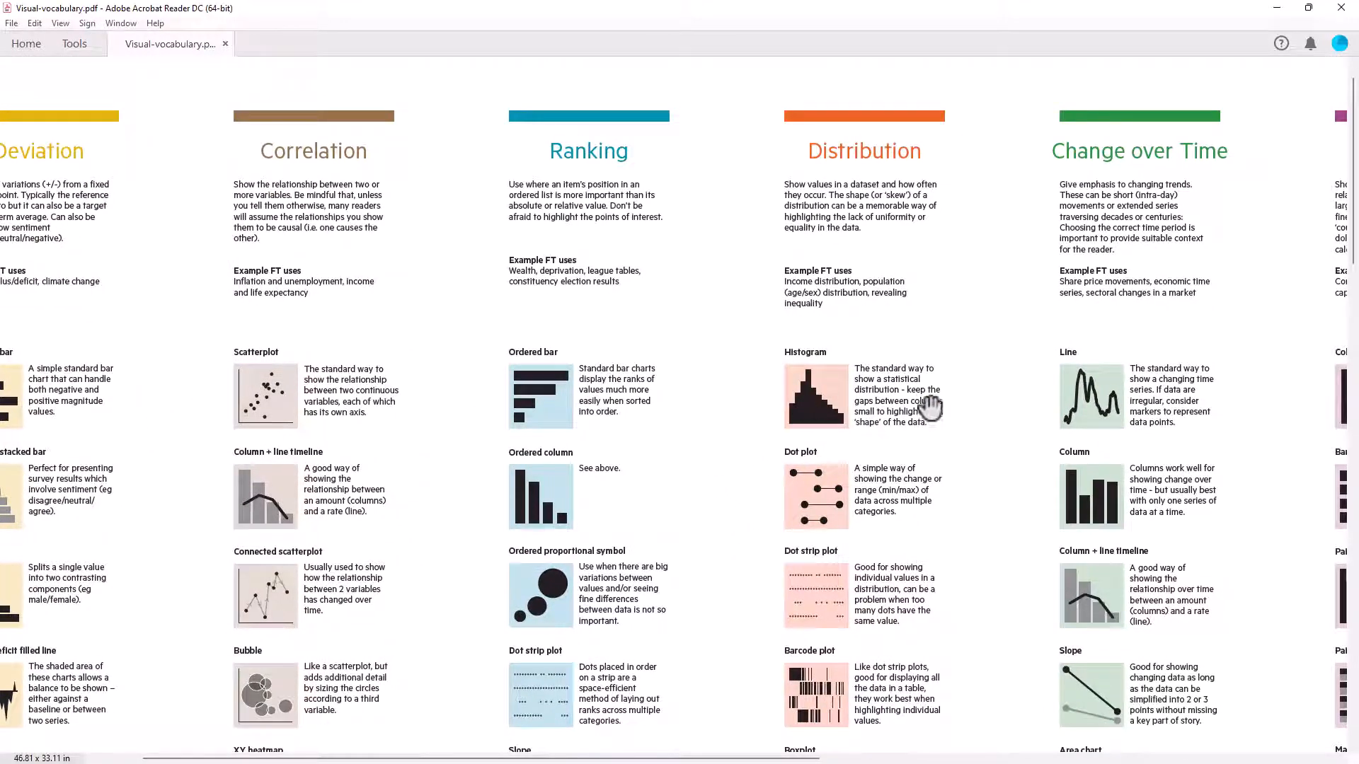
mouse_move(935, 409)
left_mouse_down()
mouse_move(803, 444)
mouse_move(796, 403)
left_mouse_up()
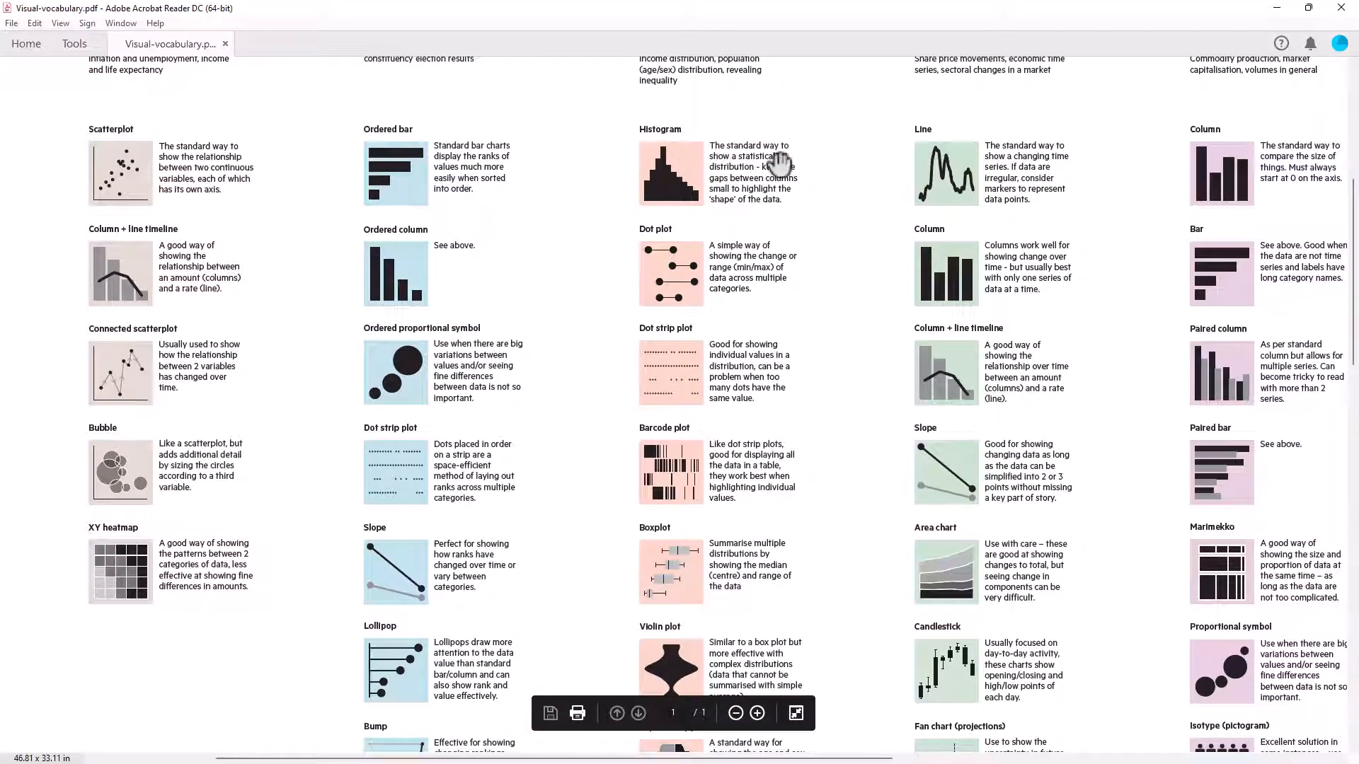
left_click_drag(826, 160, 809, 262)
left_click_drag(823, 402, 849, 315)
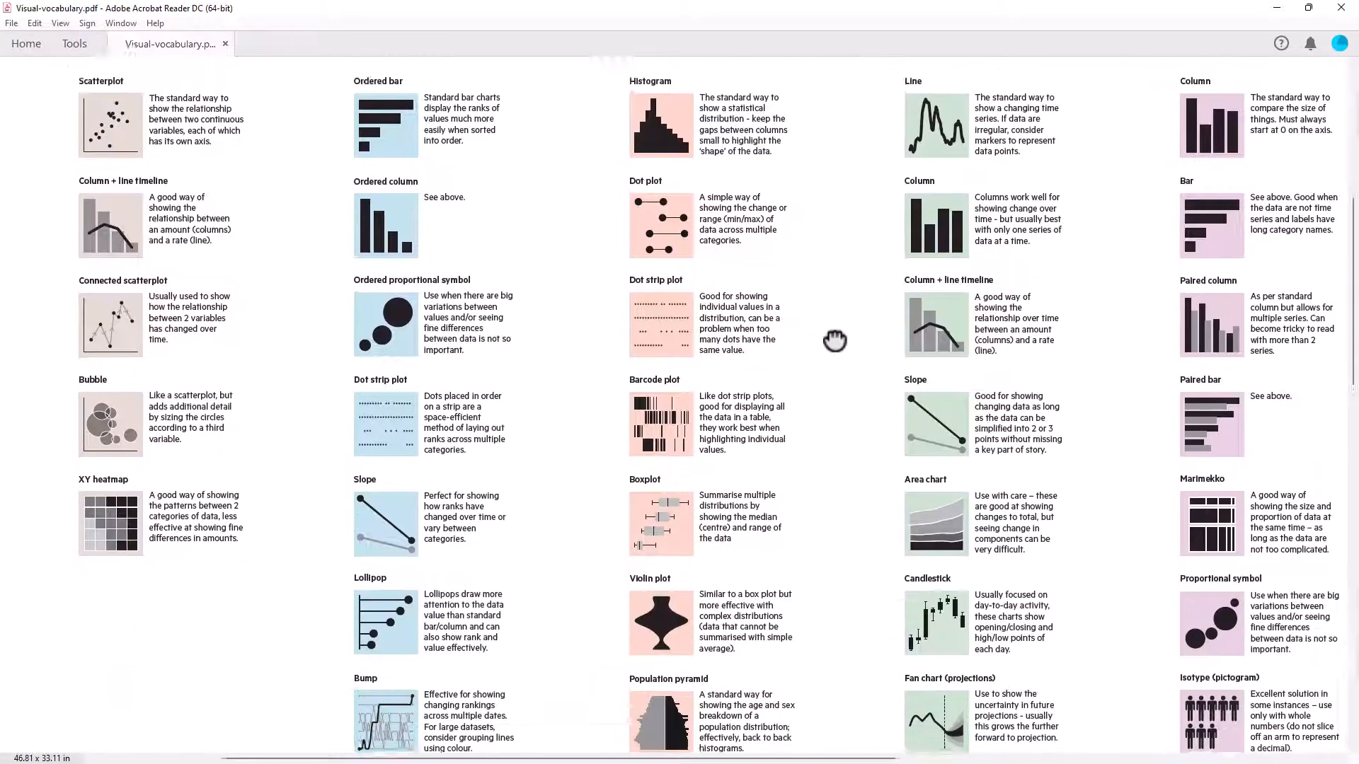
scroll(850, 315, "down", 3)
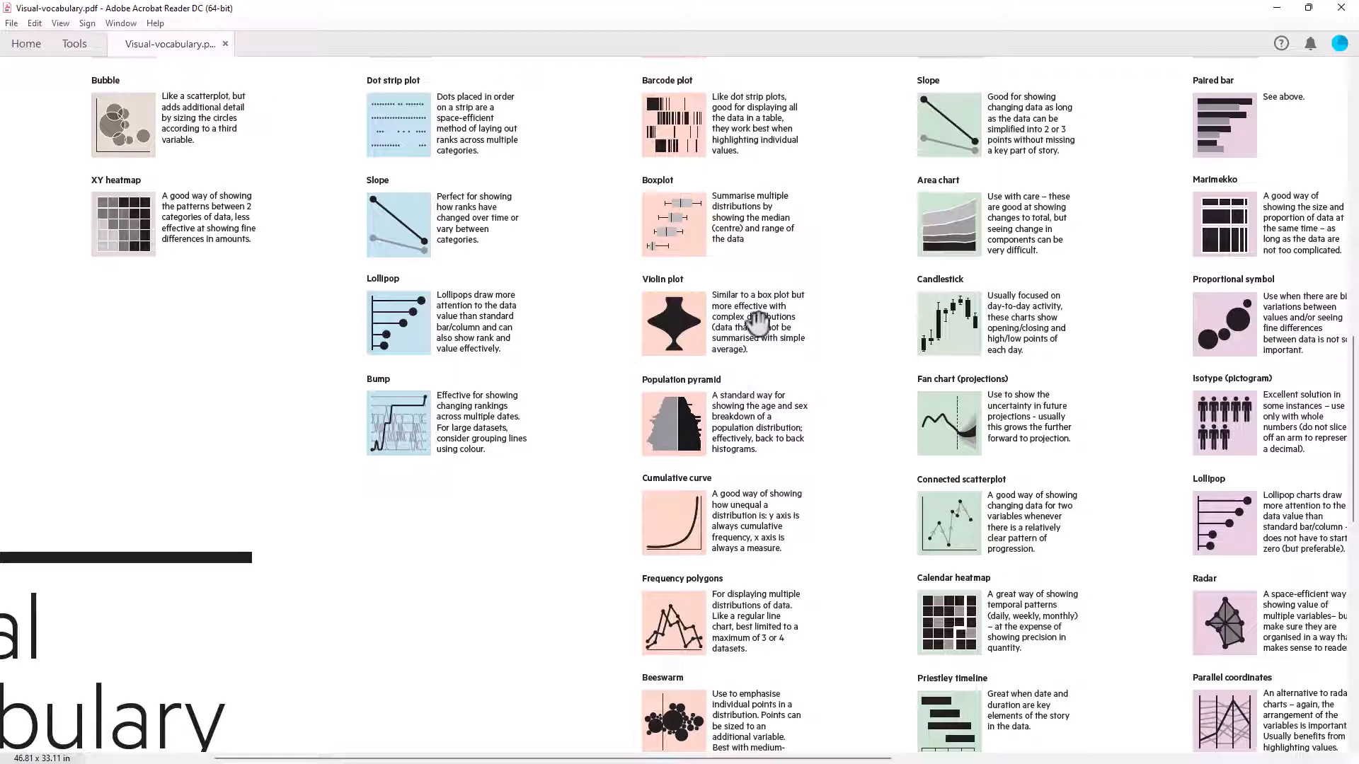
mouse_move(780, 443)
left_mouse_down()
mouse_move(767, 382)
mouse_move(830, 373)
mouse_move(696, 330)
left_mouse_up()
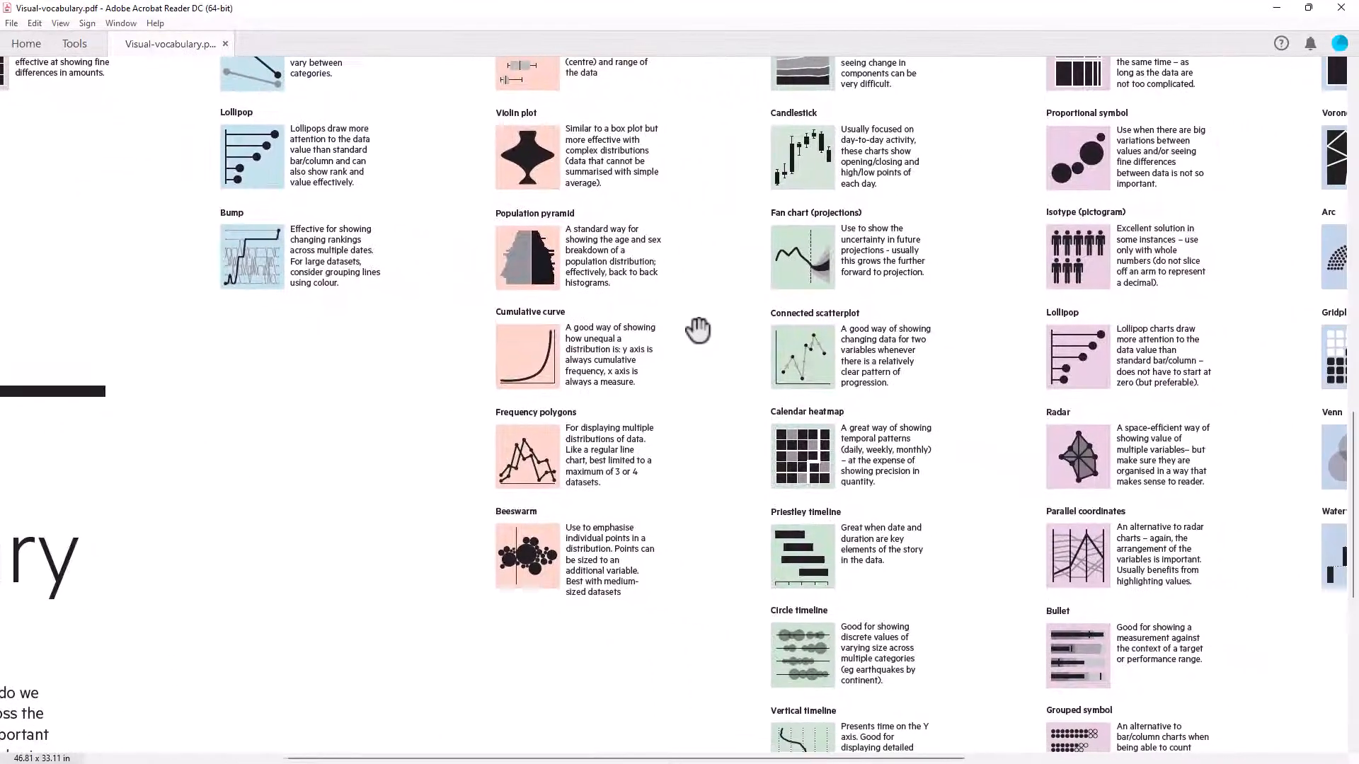
mouse_move(938, 270)
left_mouse_down()
mouse_move(832, 472)
mouse_move(839, 499)
left_mouse_up()
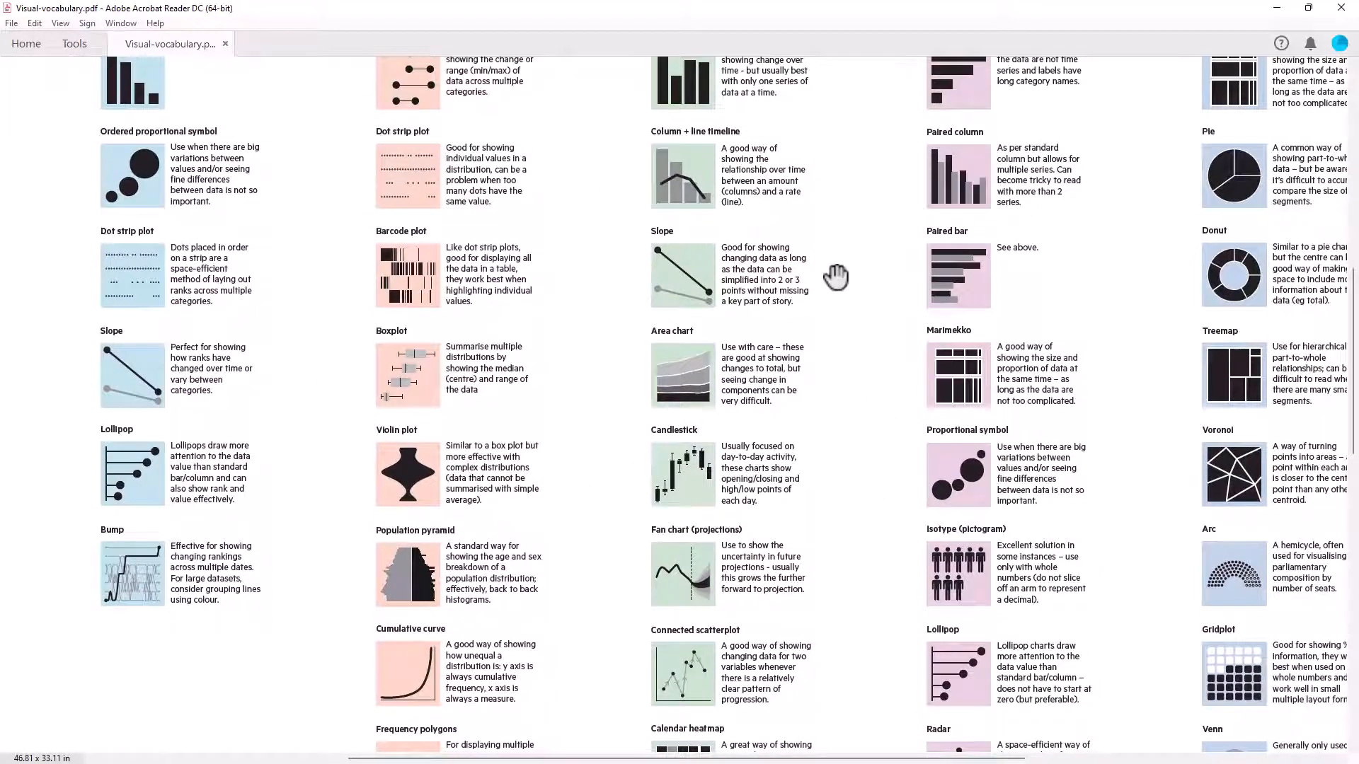
left_click_drag(825, 278, 815, 448)
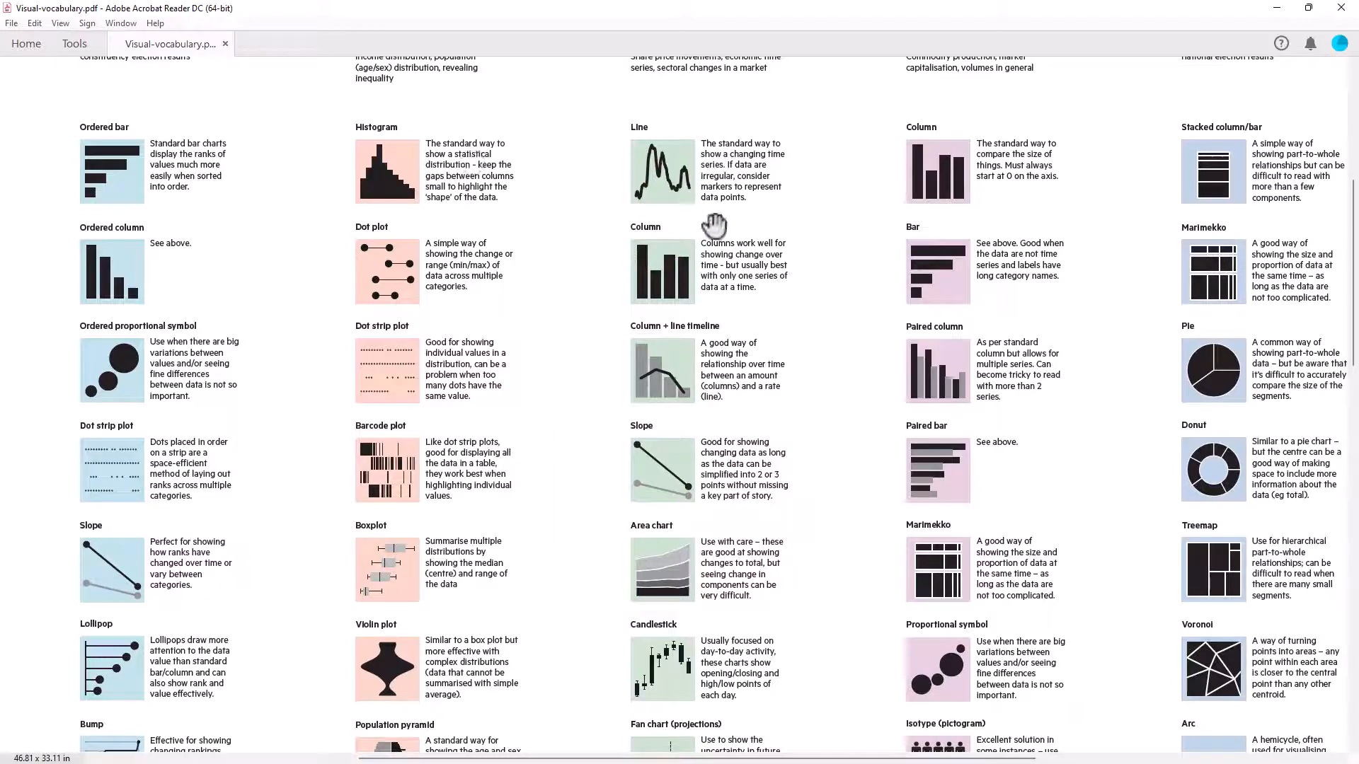
Pan down to the final entries such as Streamgraph, then back up to the category headers
left_click_drag(823, 563, 791, 383)
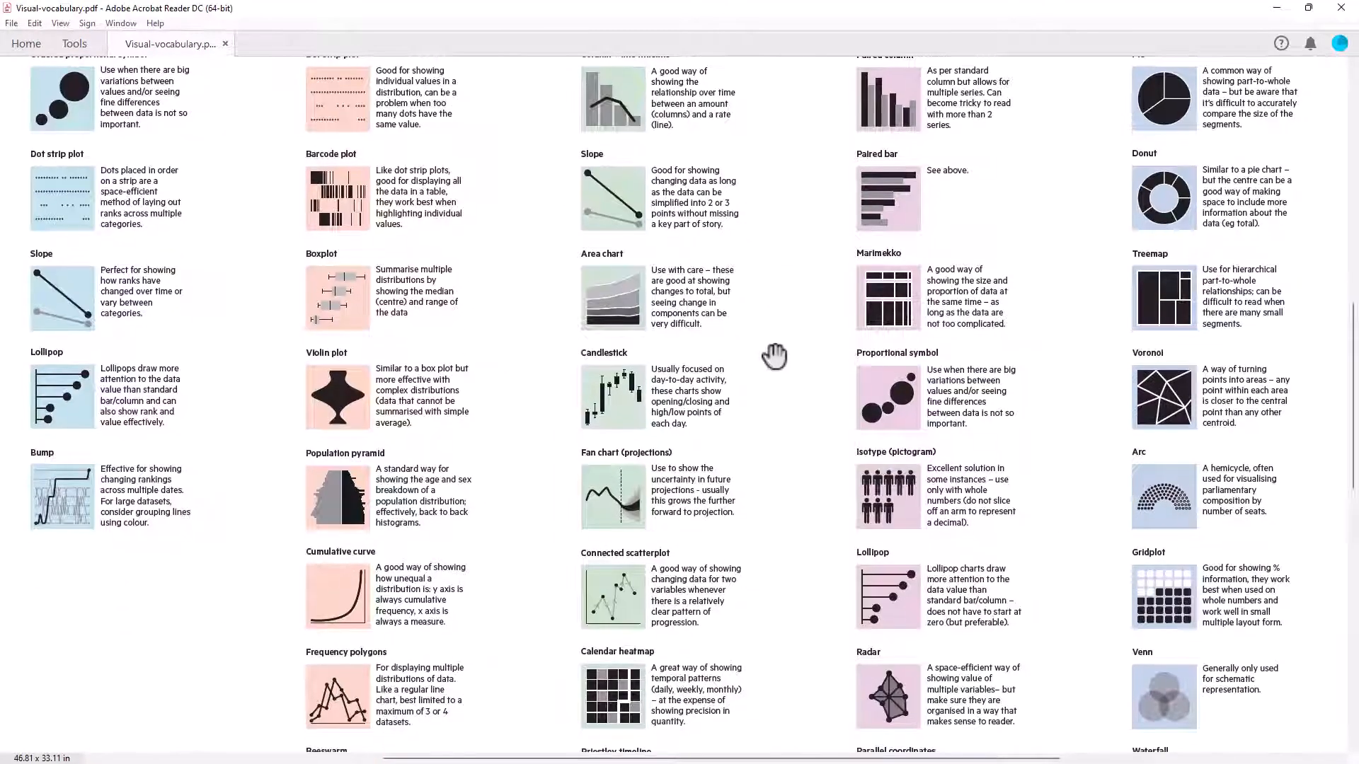
mouse_move(774, 564)
left_mouse_down()
mouse_move(774, 342)
mouse_move(743, 395)
left_mouse_up()
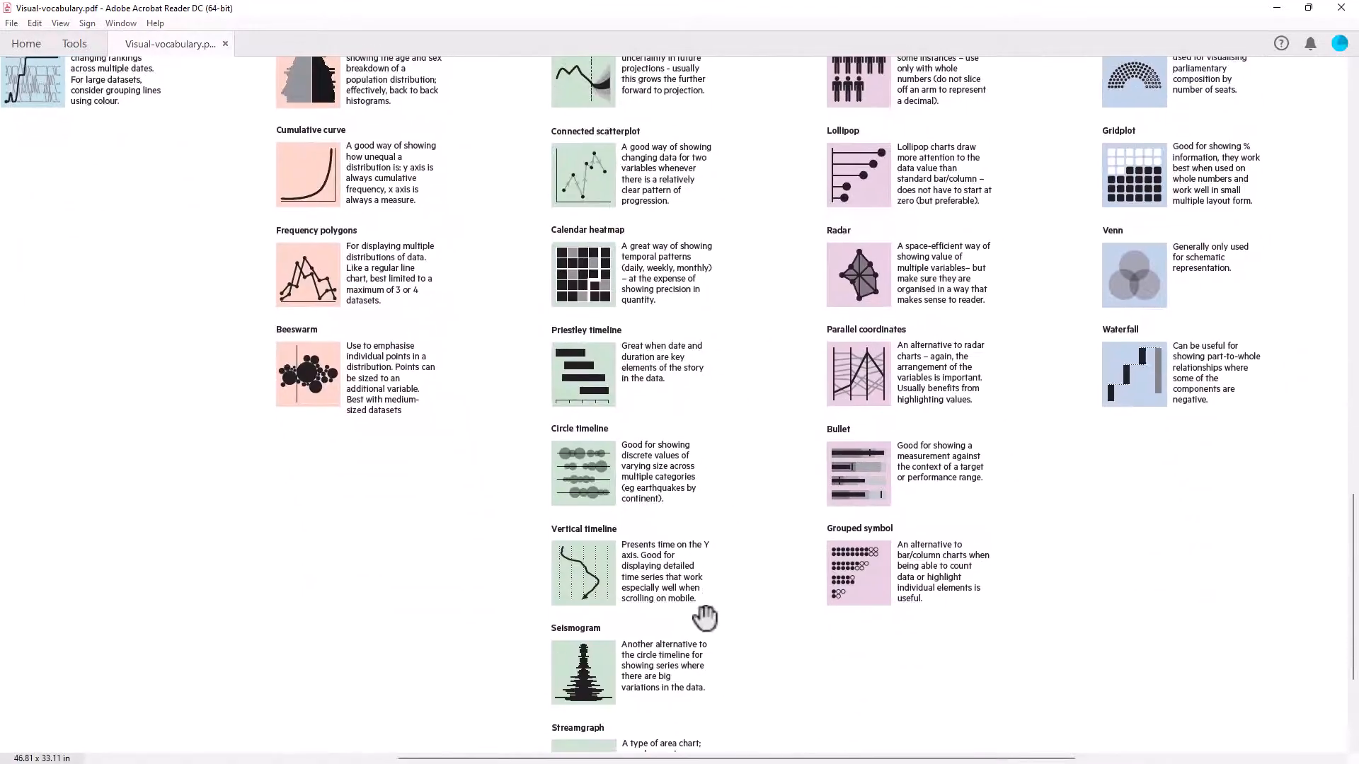
left_click_drag(707, 616, 686, 501)
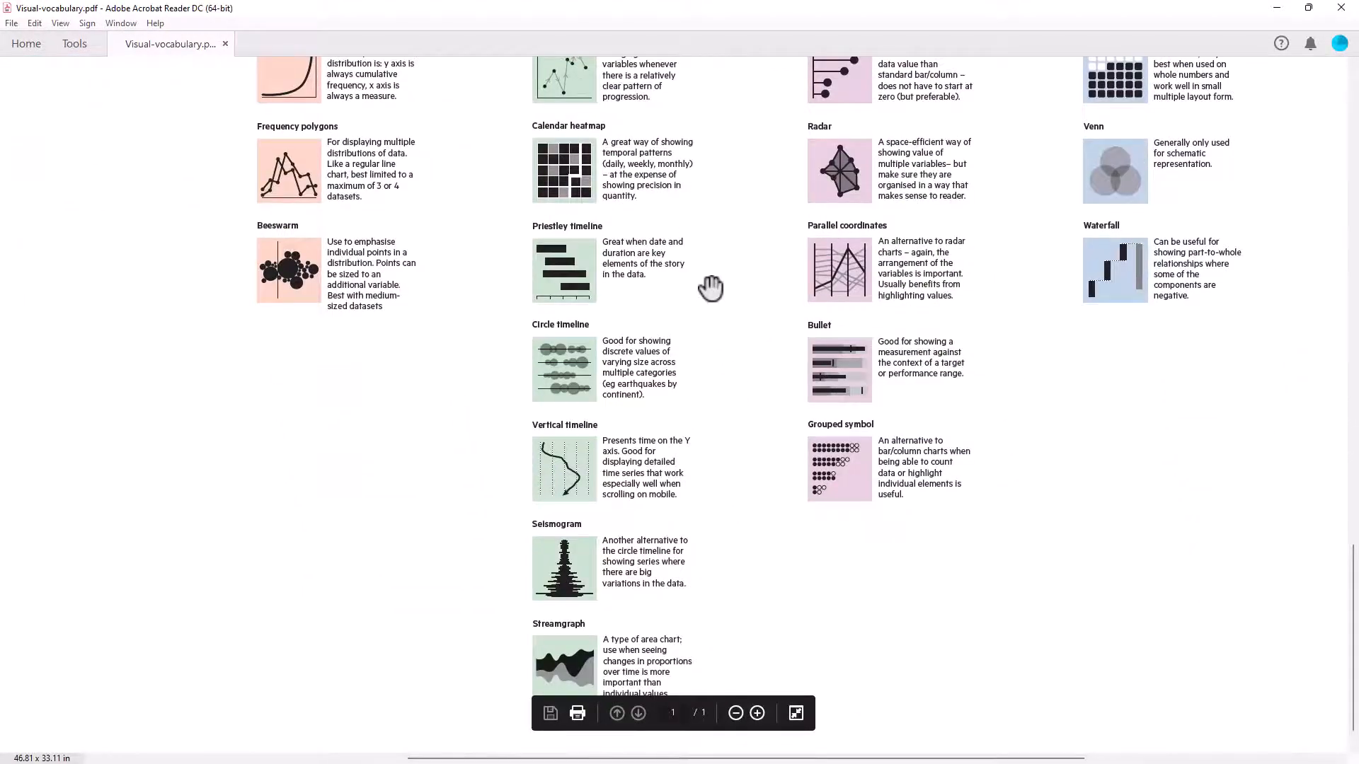
left_click_drag(712, 287, 785, 572)
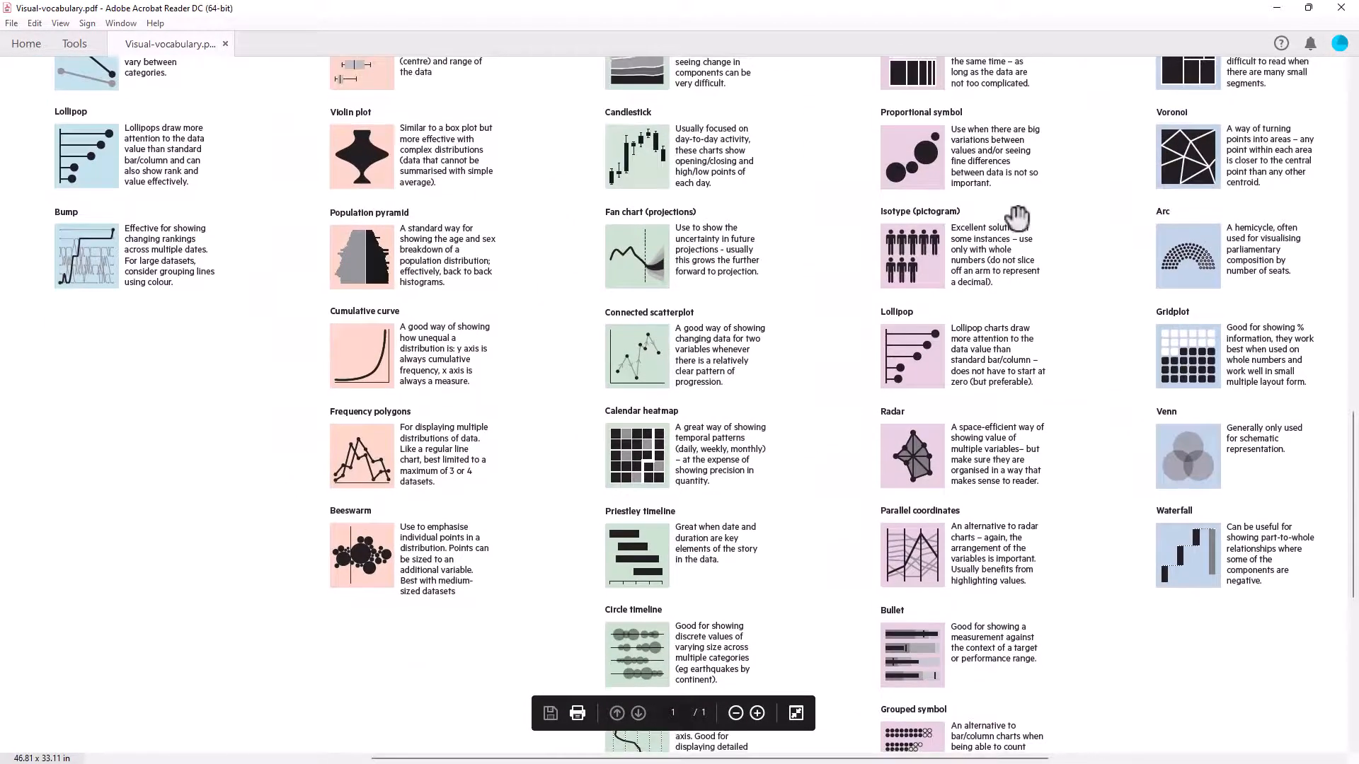
left_click_drag(1019, 212, 999, 431)
left_click_drag(1032, 294, 763, 474)
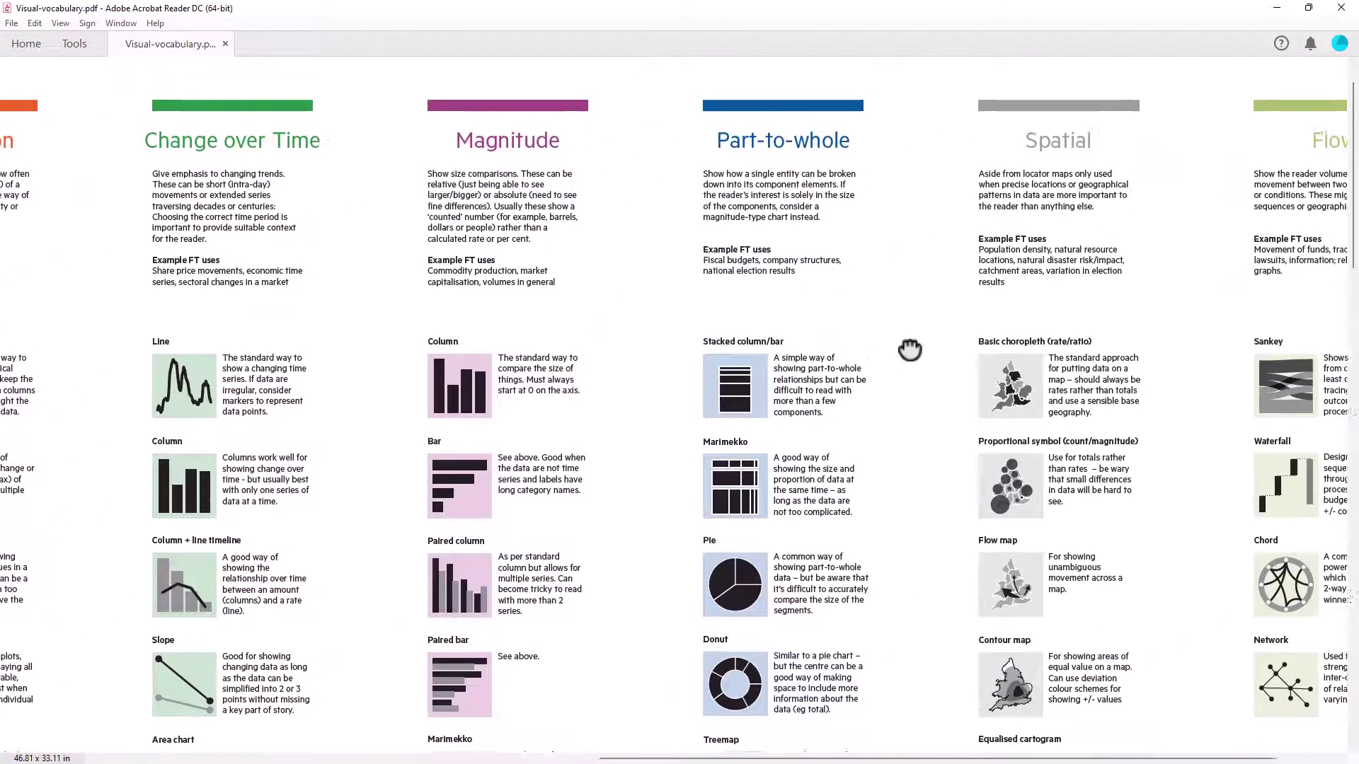
Pan left until the Flow column shows and lift the poster slightly for more chart rows
left_click_drag(1030, 298, 733, 351)
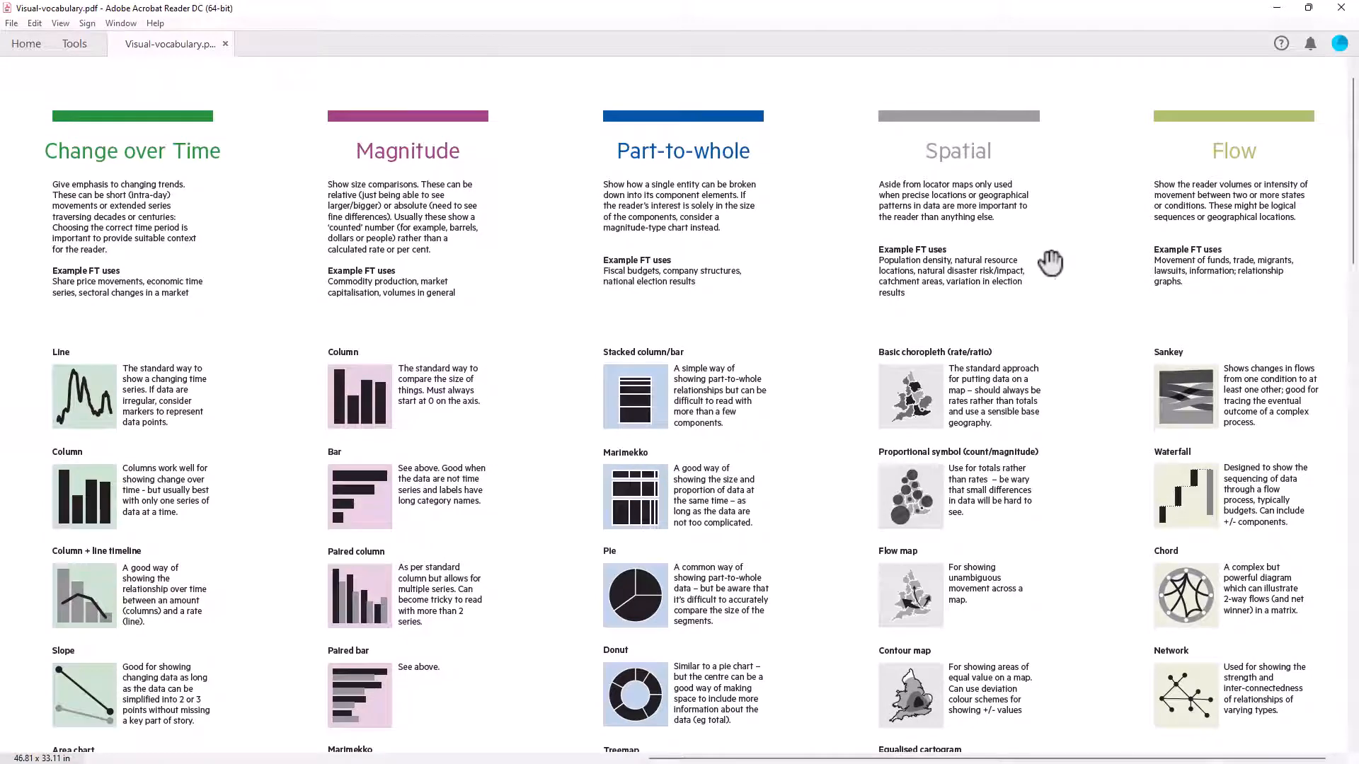
left_click_drag(1029, 330, 986, 251)
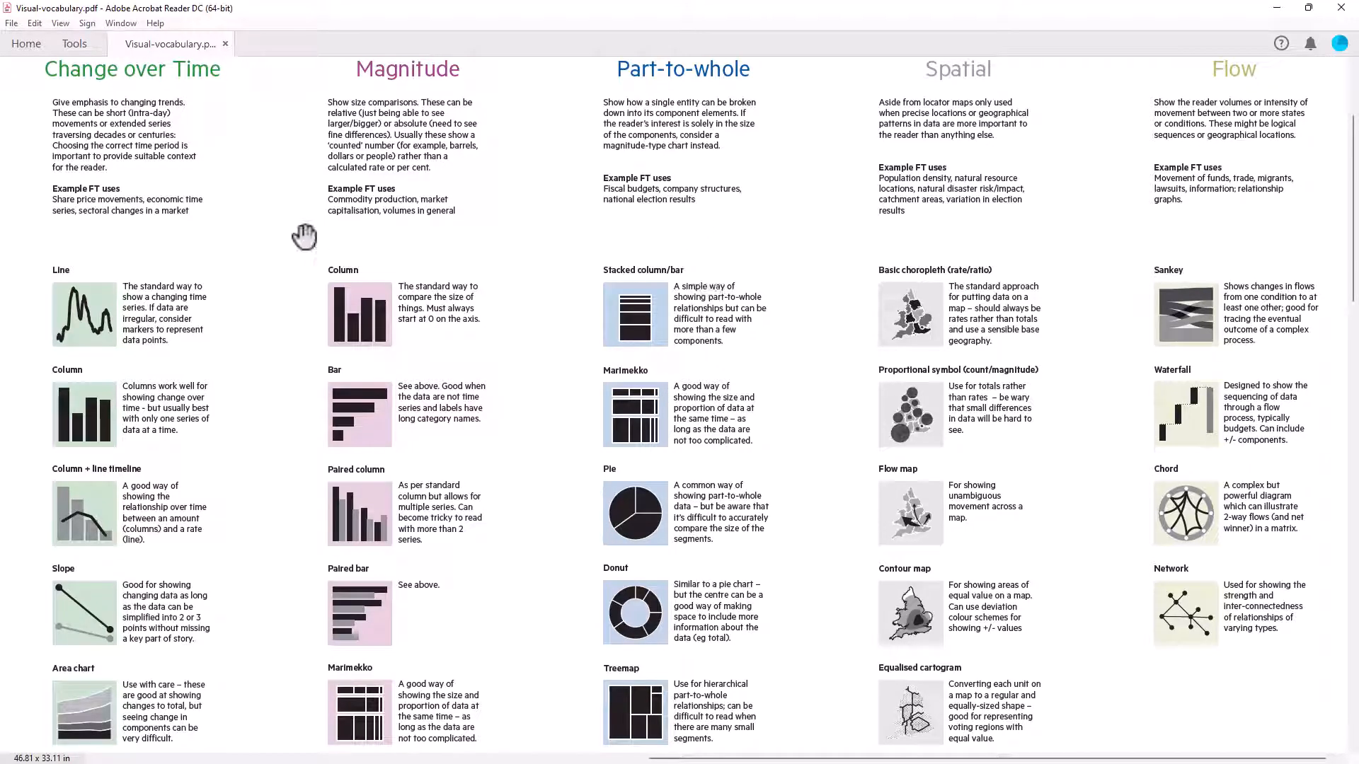
Zoom out one step so the whole poster with all nine category columns is visible
mouse_move(670, 722)
left_click(735, 713)
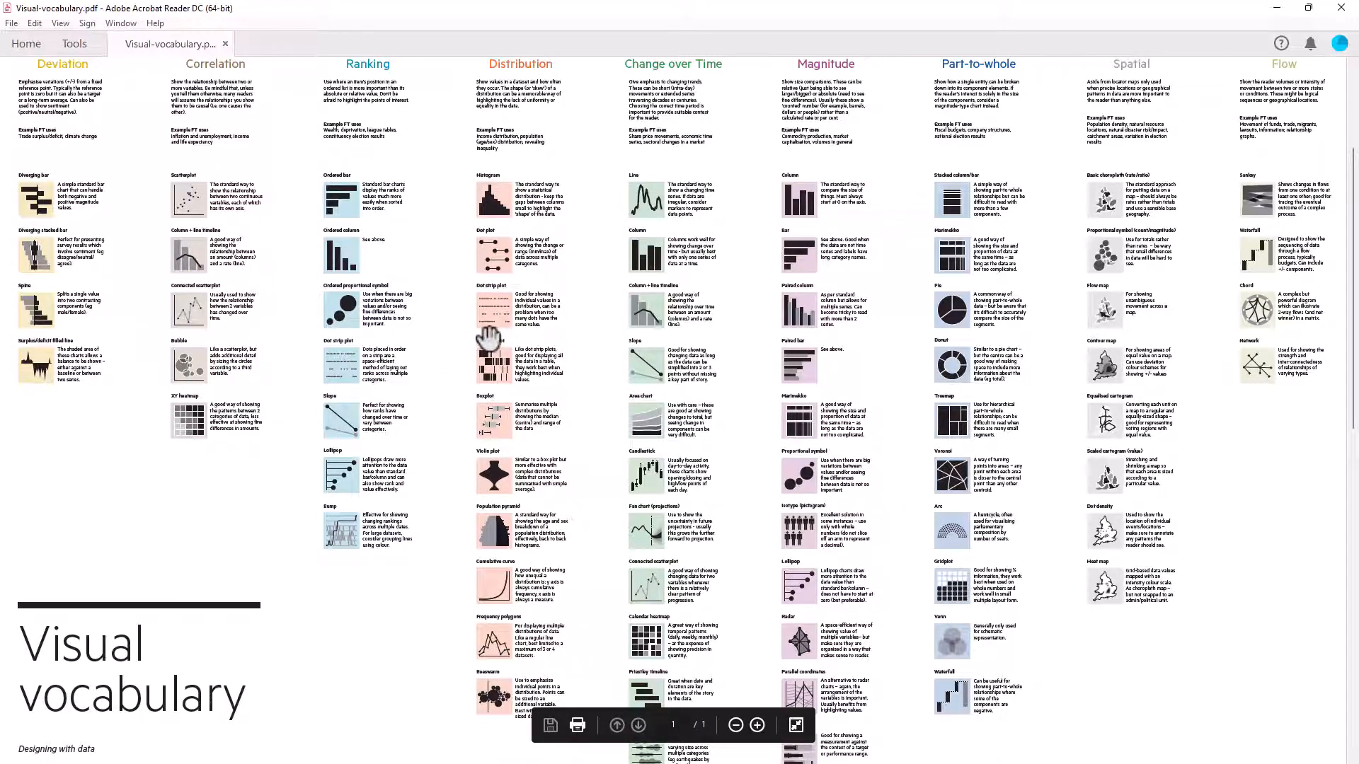
scroll(491, 338, "down", 1)
scroll(491, 338, "down", 2)
scroll(457, 356, "down", 2)
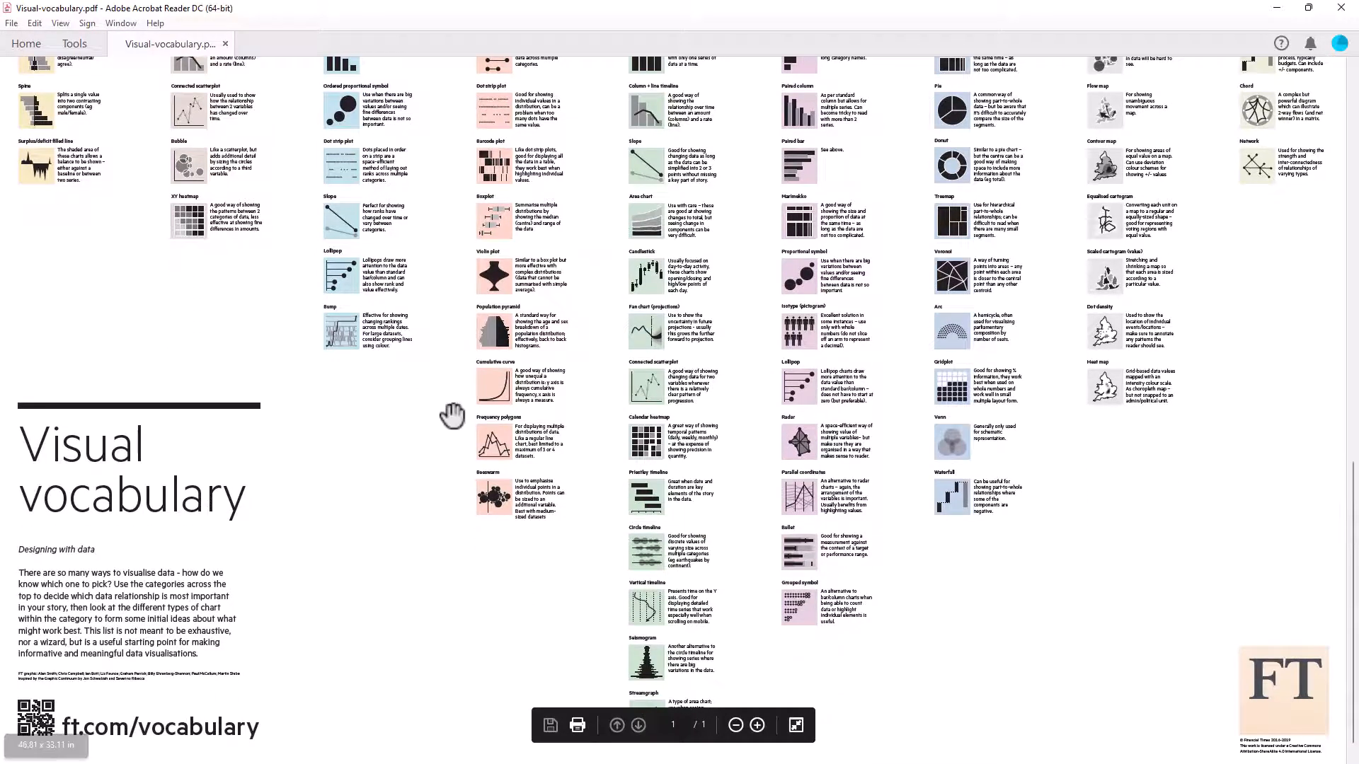
scroll(446, 420, "up", 2)
scroll(446, 419, "up", 2)
scroll(447, 419, "up", 2)
scroll(447, 420, "up", 1)
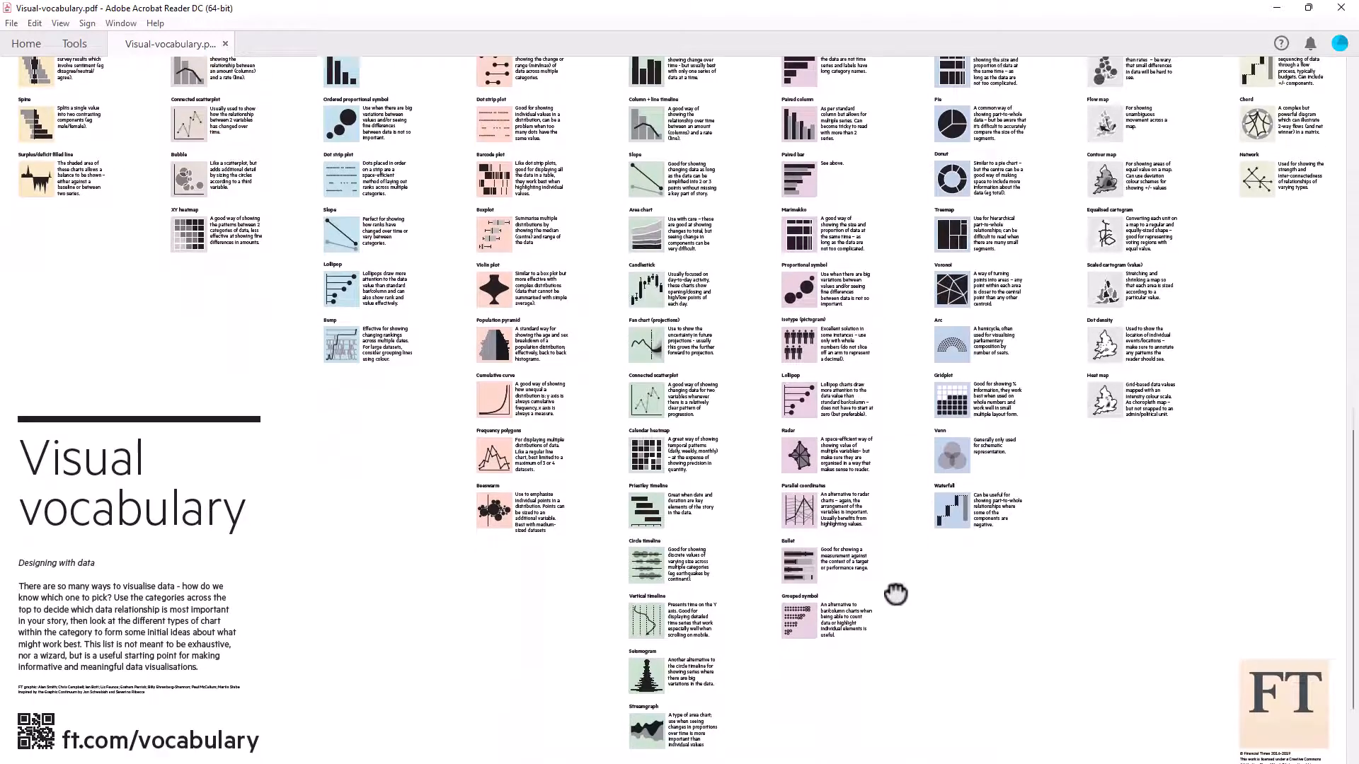
scroll(891, 424, "up", 2)
scroll(891, 368, "up", 5)
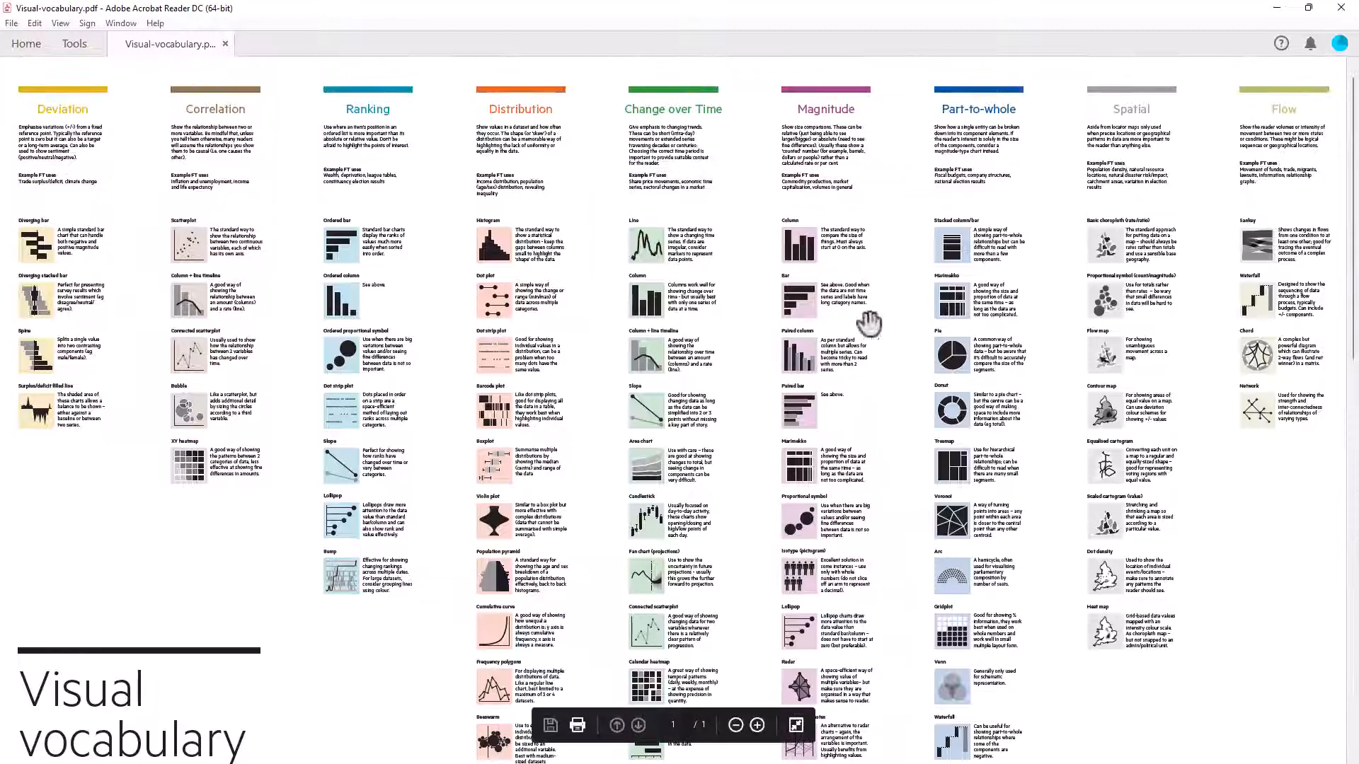